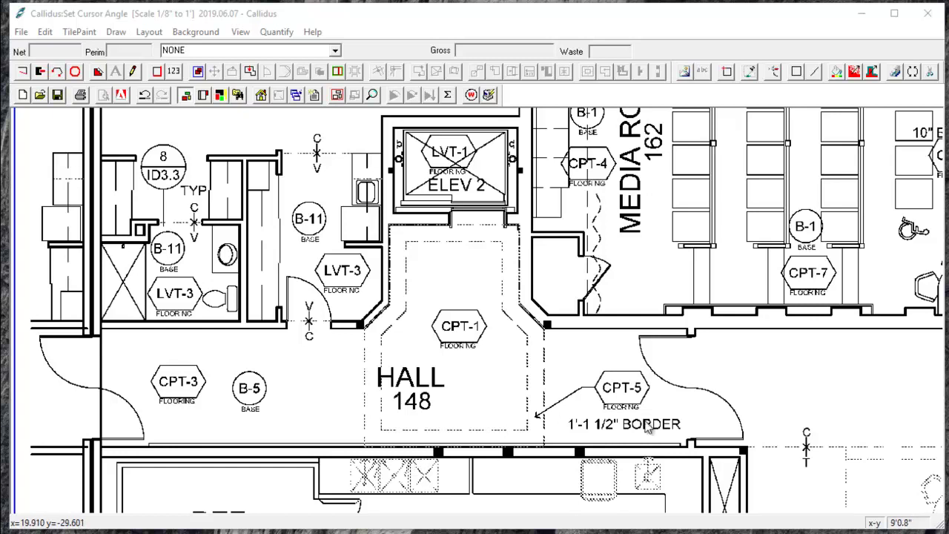
Start the Lounge 172 outline at its top-left corner and trace the upper-left diagonal along the outer border line.
scroll(645, 422, down, 1)
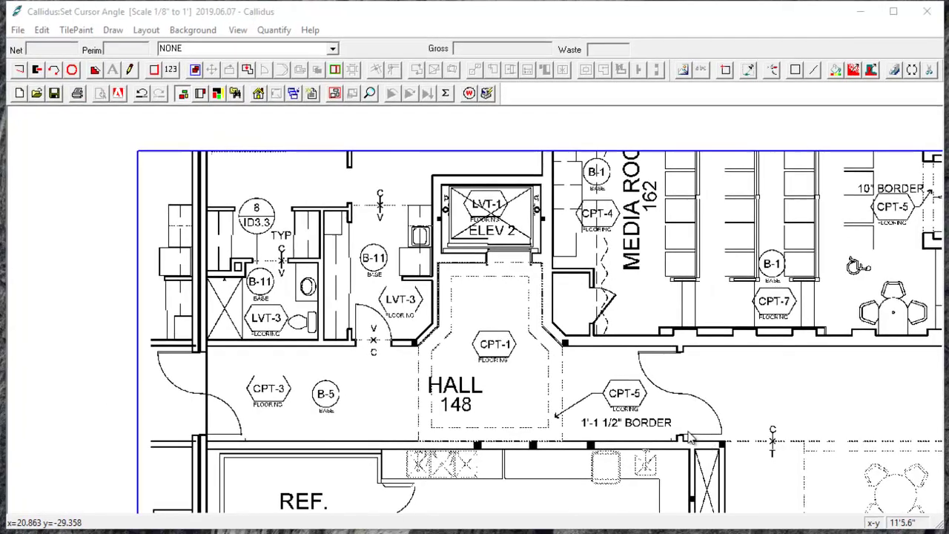
scroll(687, 434, down, 1)
drag(687, 435, 111, 433)
drag(612, 403, 41, 326)
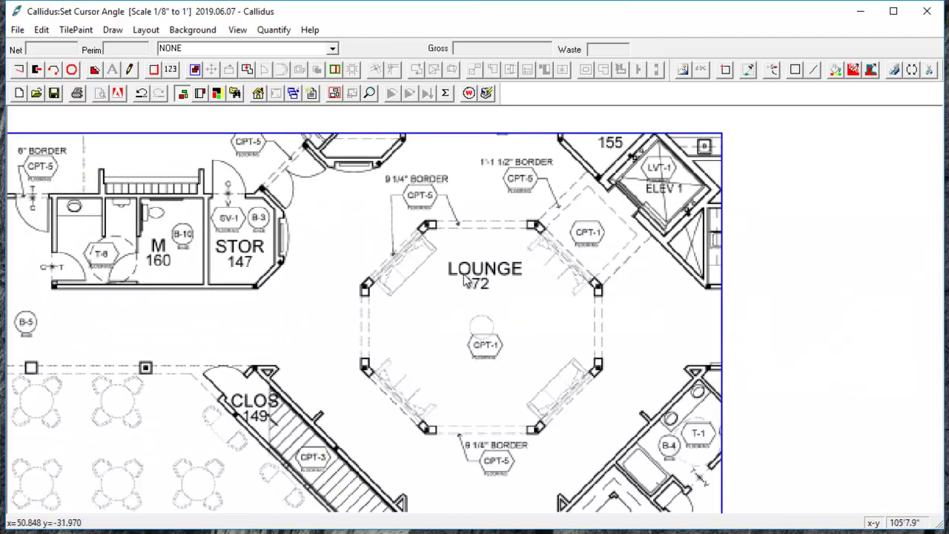
scroll(486, 235, up, 2)
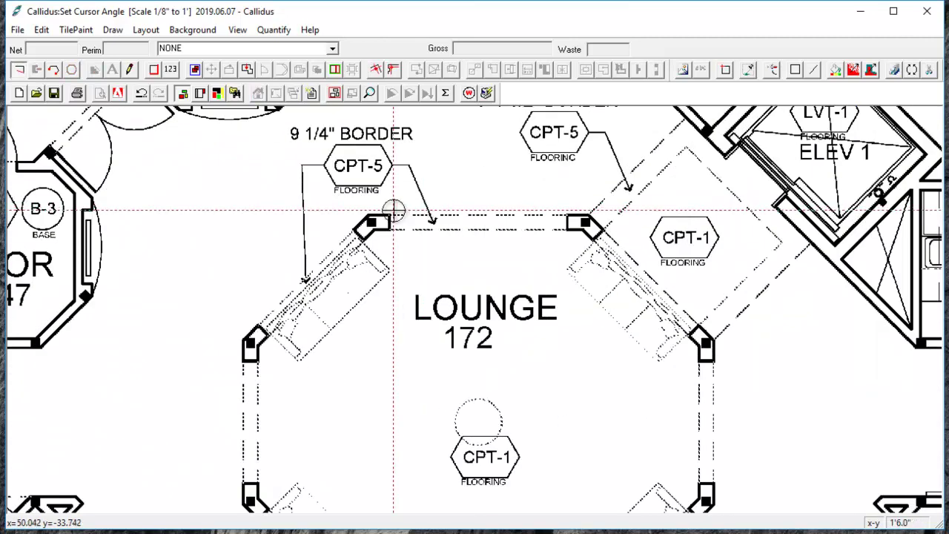
scroll(392, 213, up, 2)
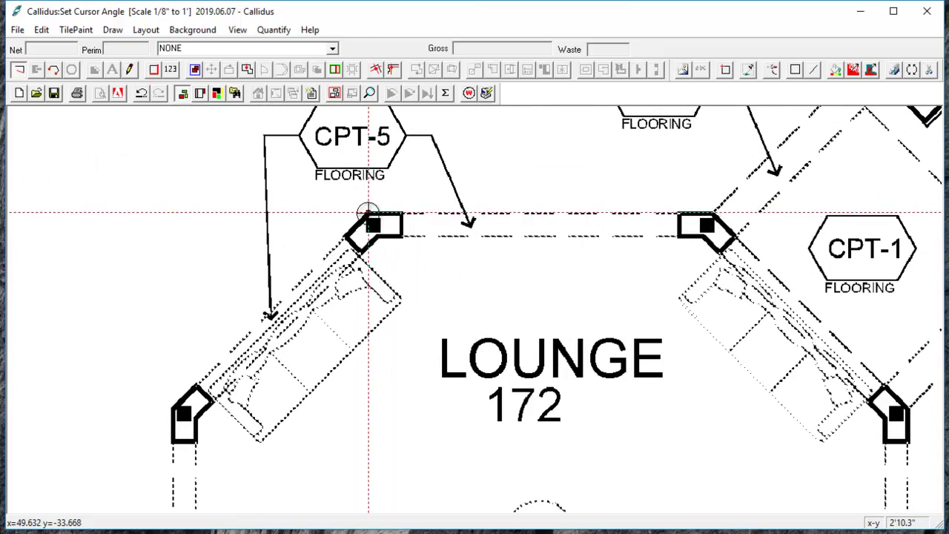
click(369, 213)
scroll(182, 413, down, 1)
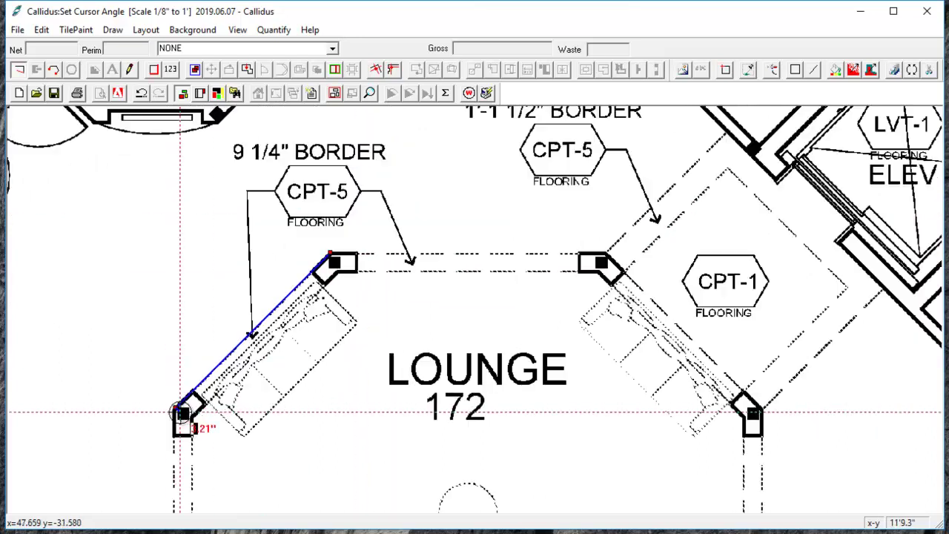
scroll(180, 412, down, 1)
drag(180, 412, 103, 235)
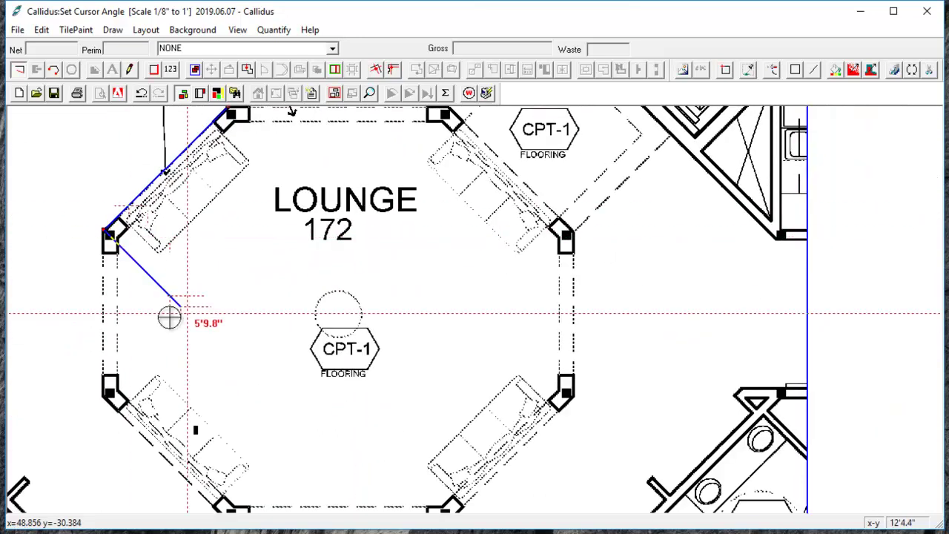
Continue the Lounge 172 outline along the left, lower-left, bottom and lower-right sides of the octagon.
click(97, 398)
drag(183, 476, 160, 413)
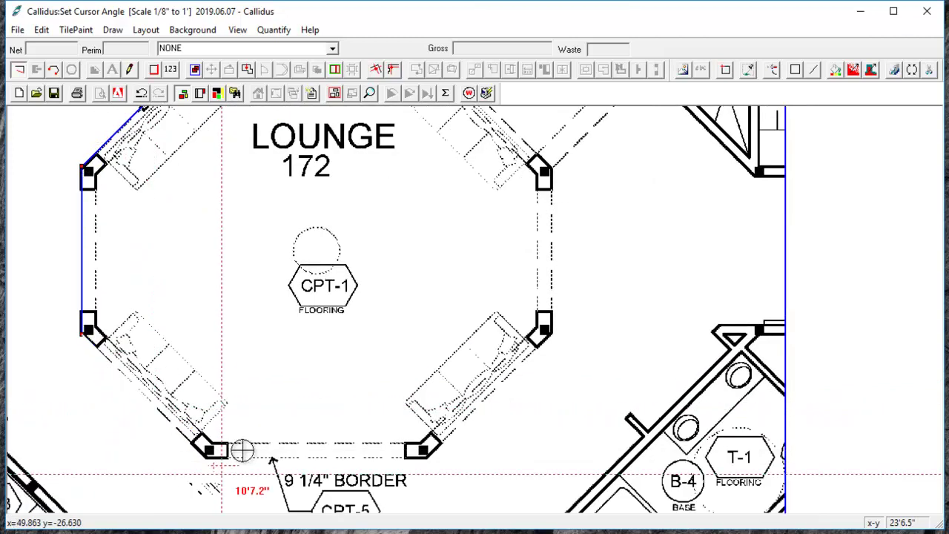
click(207, 455)
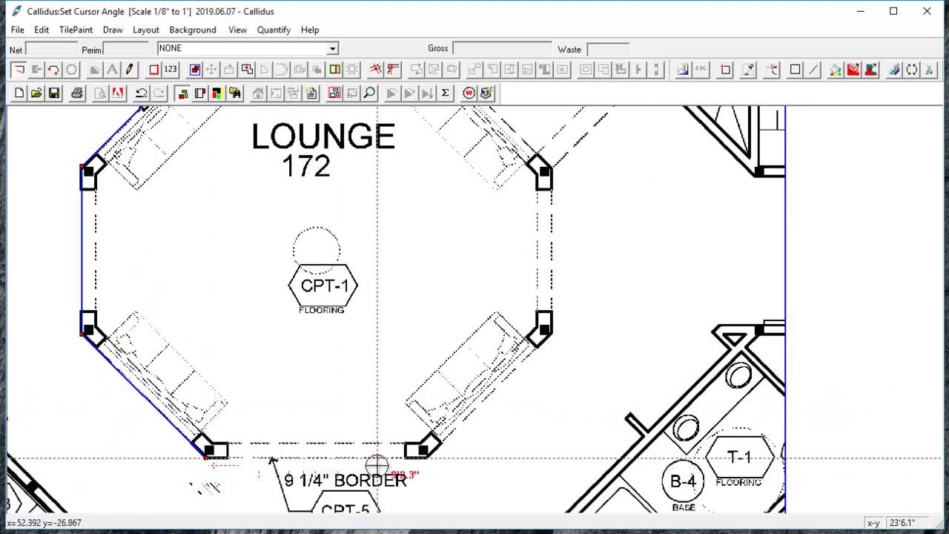
click(420, 456)
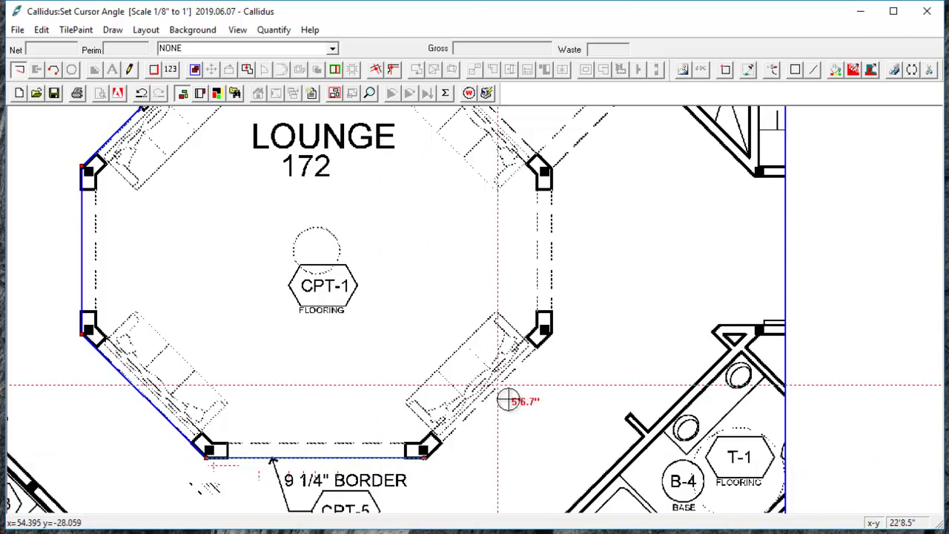
click(559, 341)
Trace the right and upper-right sides of Lounge 172 and close the octagonal outline.
scroll(551, 256, up, 1)
drag(539, 235, 665, 477)
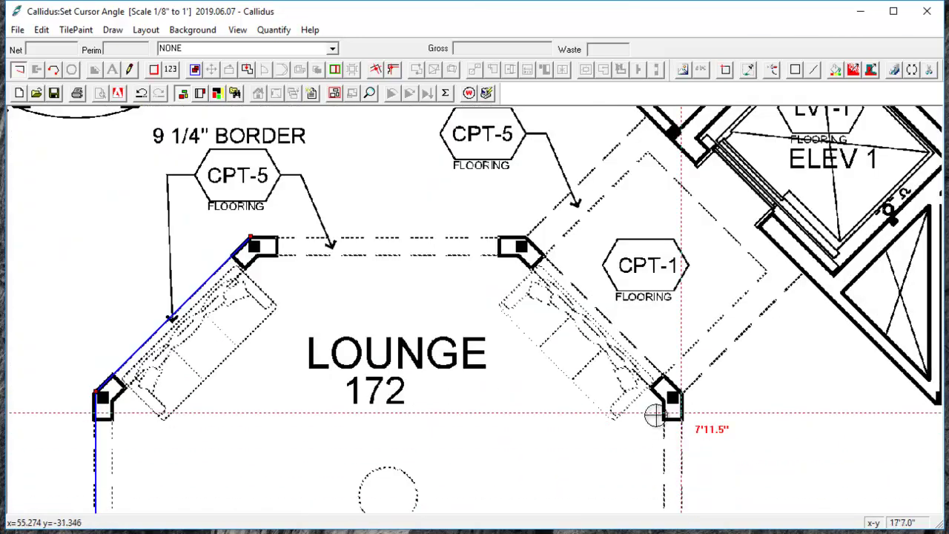
click(669, 395)
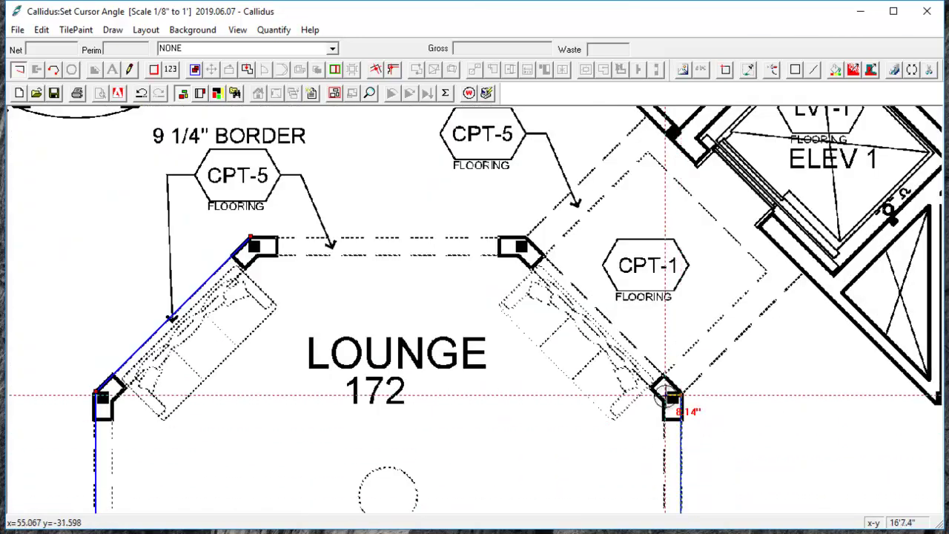
double_click(525, 238)
scroll(477, 271, down, 1)
scroll(477, 268, down, 1)
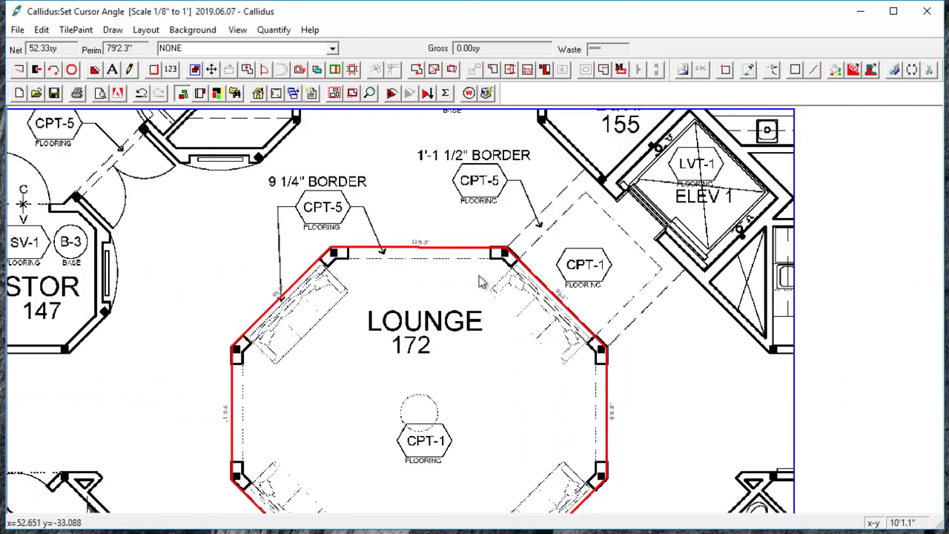
Assign the CPT-5 Tandus Colourworks III material to the Lounge 172 octagon.
drag(479, 314, 433, 194)
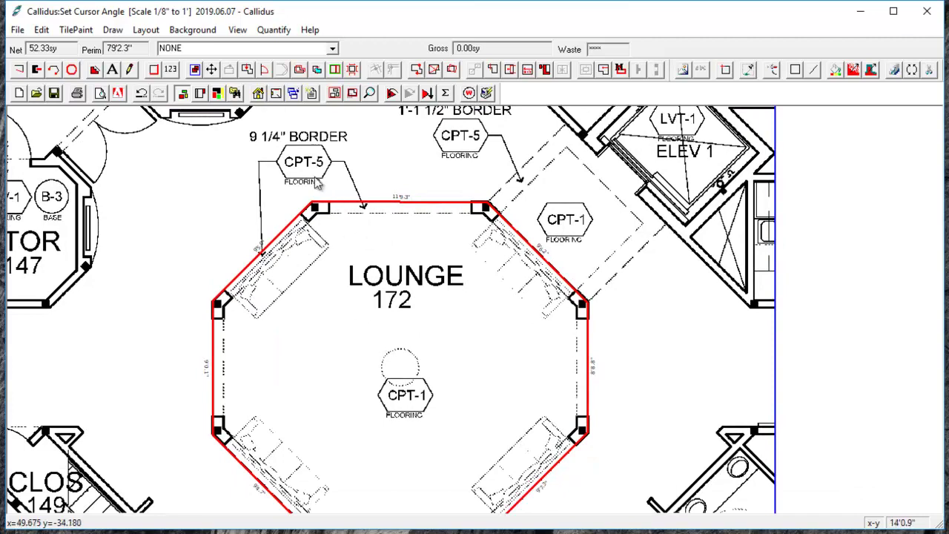
click(332, 48)
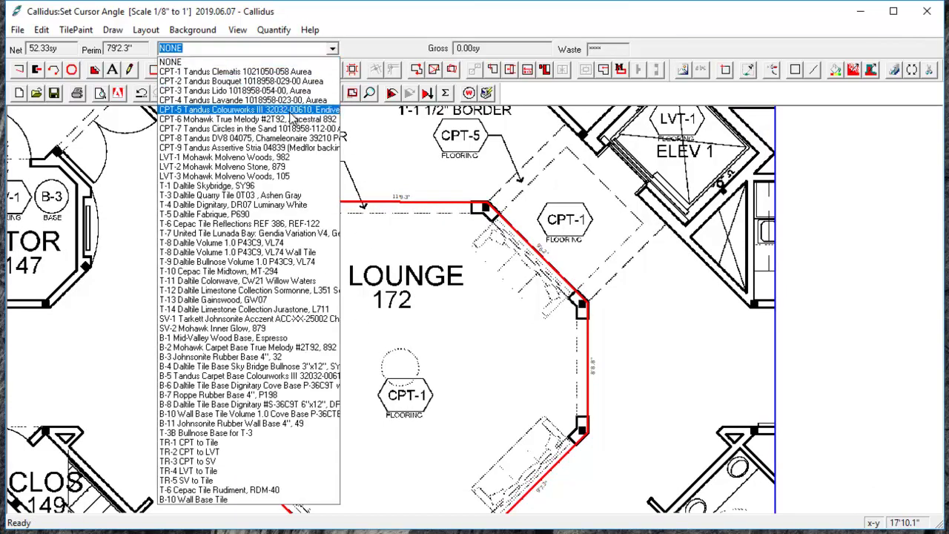
click(290, 112)
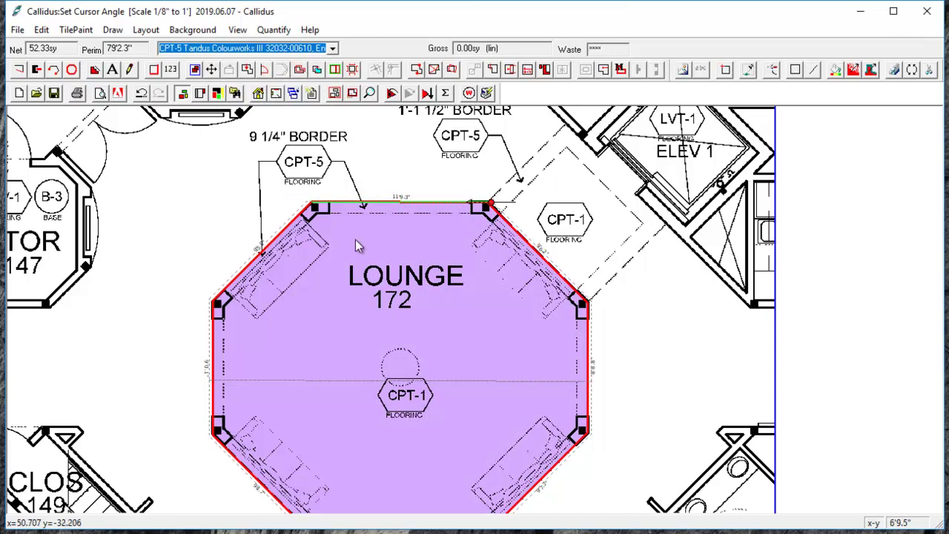
Create a 9.25" wide inside border around the Lounge 172 octagon with straight projected joins.
click(623, 68)
drag(460, 171, 568, 184)
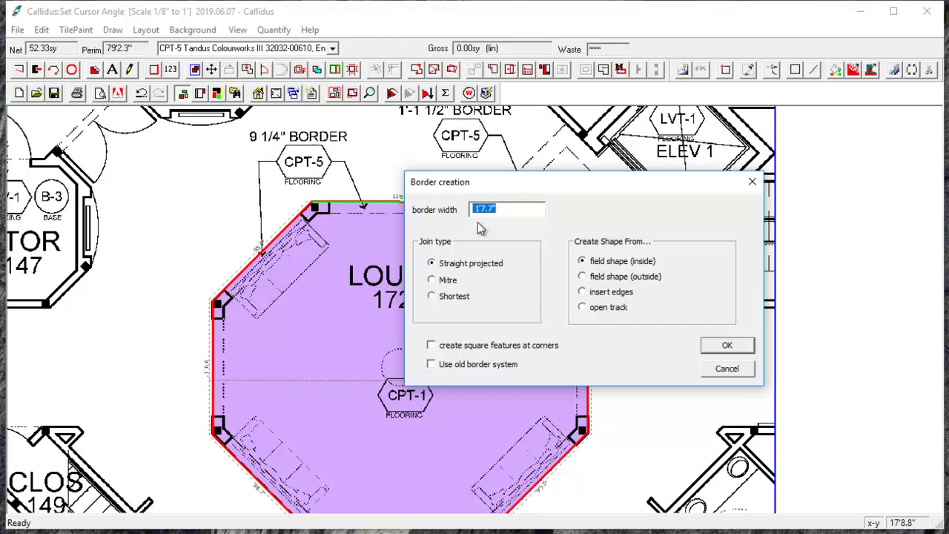
text(9.25)
click(728, 346)
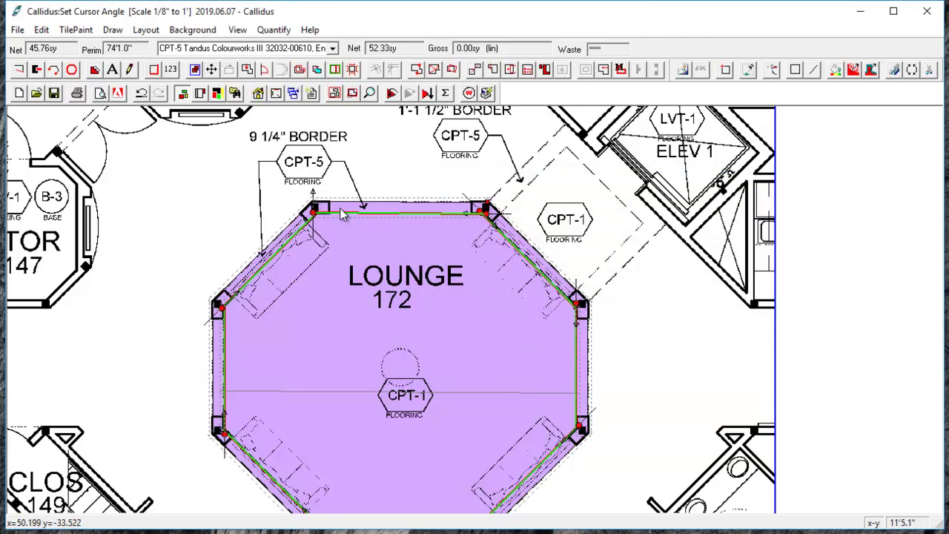
Check the individual Lounge border pieces and assign CPT-1 Tandus Clematis to the field inside them.
click(341, 214)
click(289, 230)
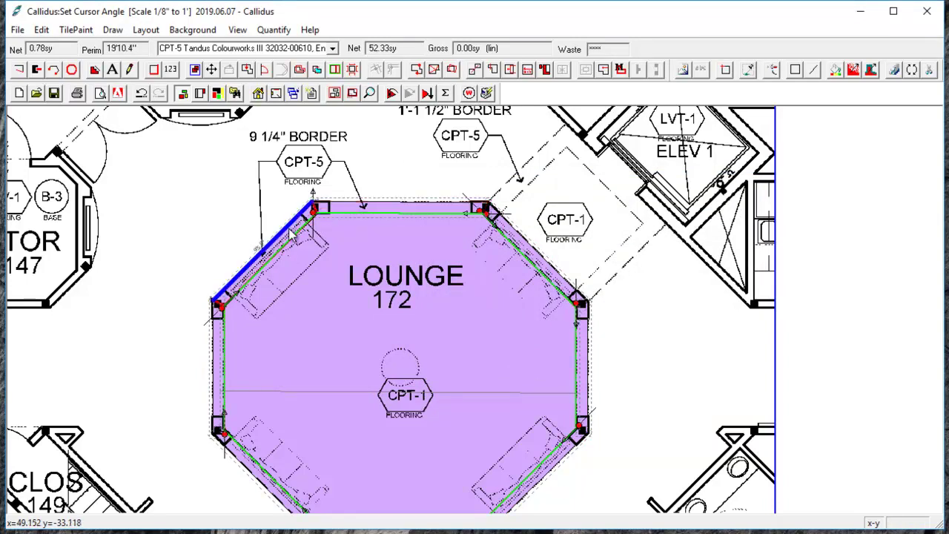
click(214, 372)
click(436, 326)
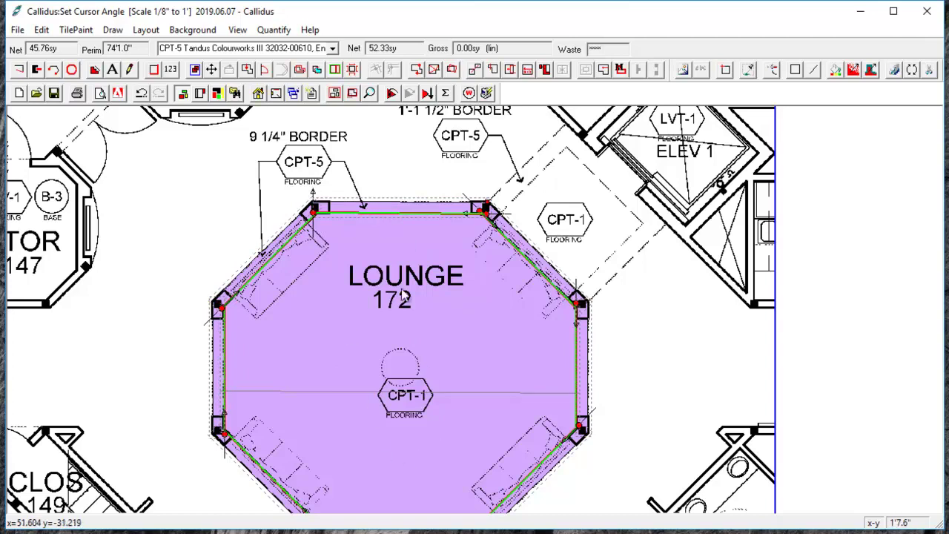
click(330, 47)
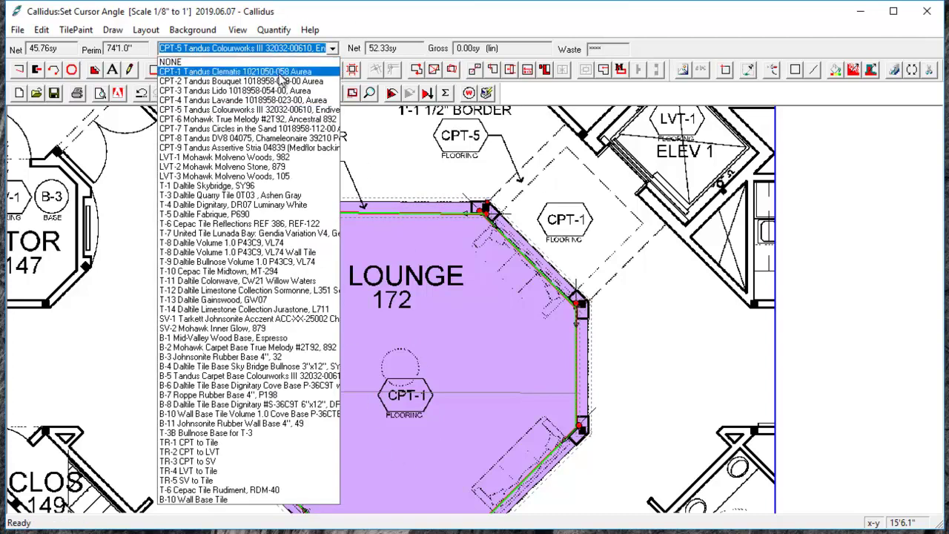
click(293, 71)
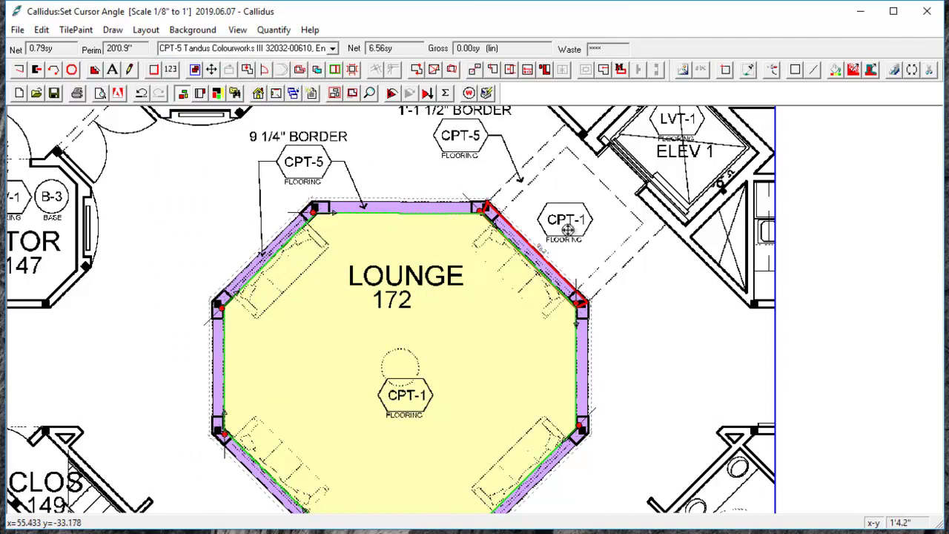
Draw the rectangular CPT-5 area in front of Elev 1 along its outer dashed lines, adjoining the Lounge border.
drag(522, 219, 346, 237)
scroll(405, 186, up, 2)
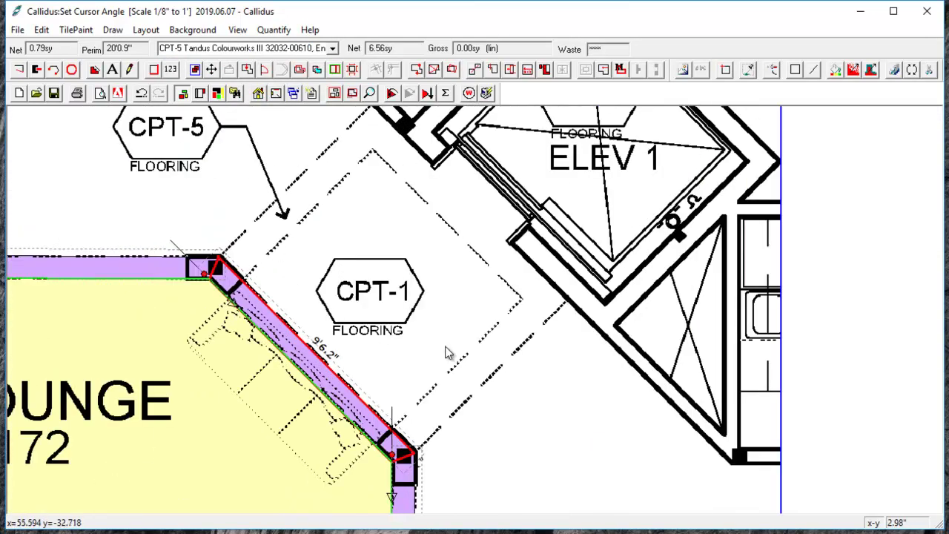
drag(445, 349, 316, 359)
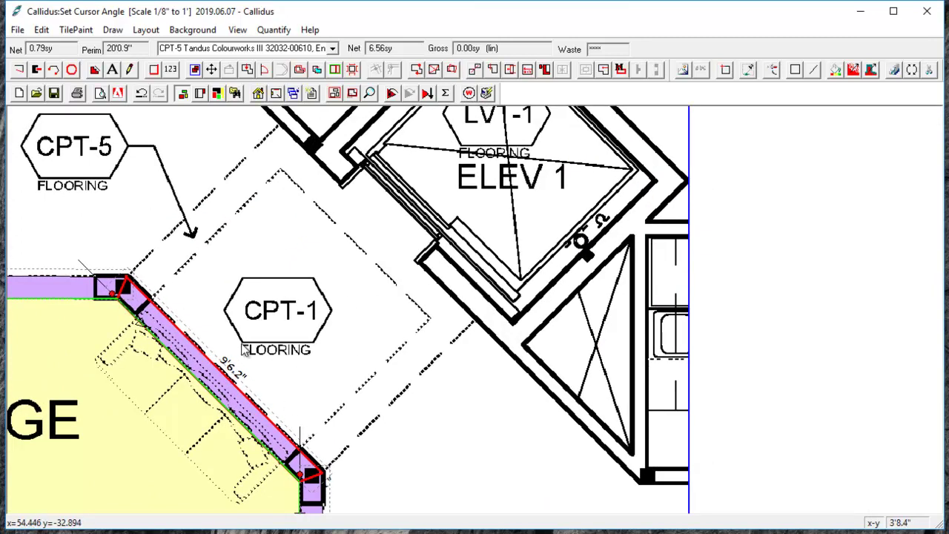
click(37, 69)
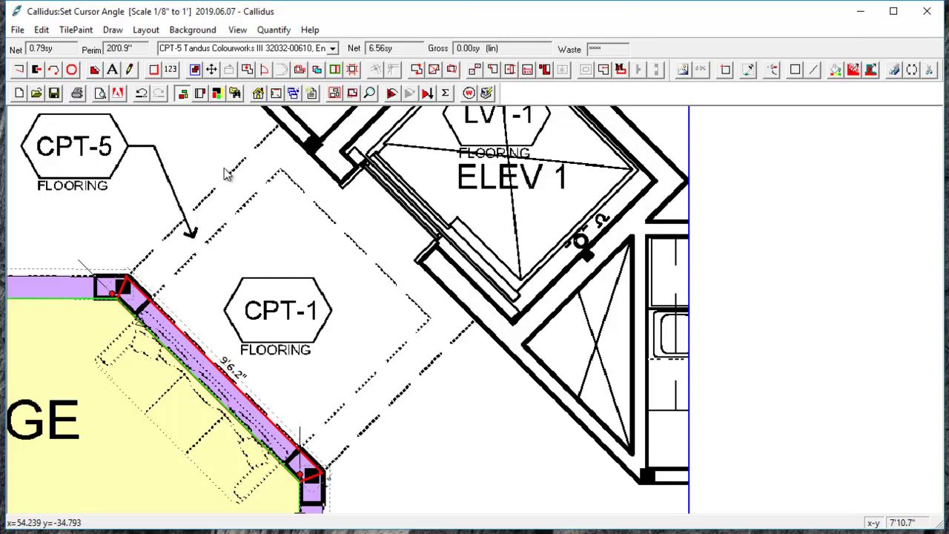
click(278, 124)
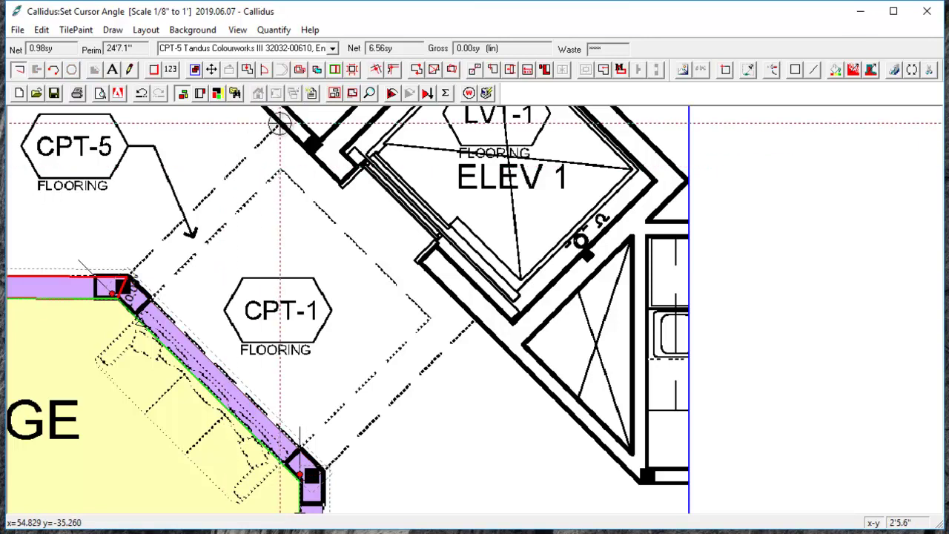
click(128, 273)
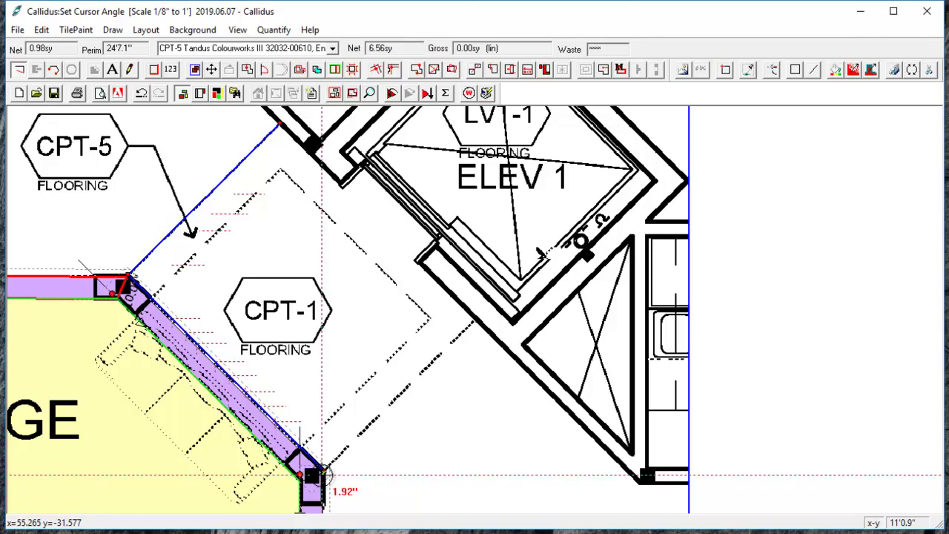
click(324, 474)
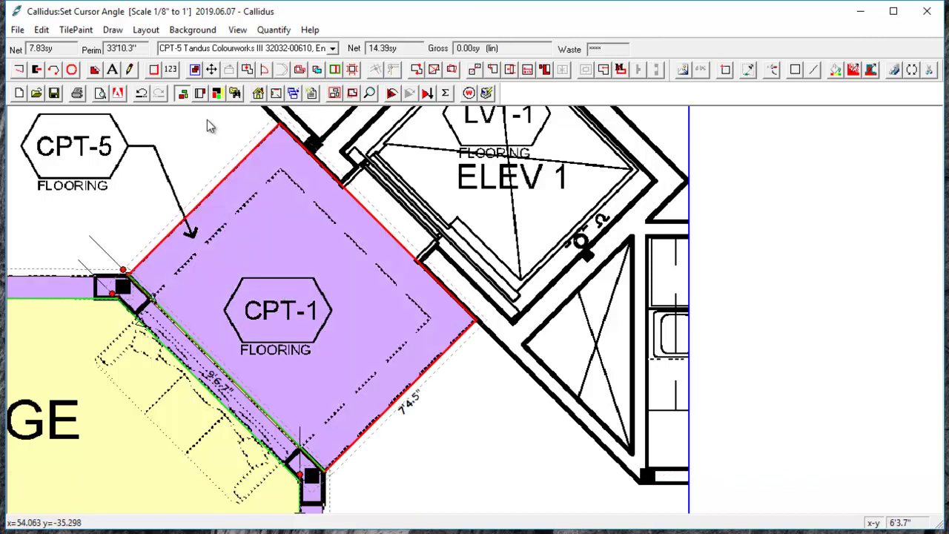
Create a 1'1.5" wide inside border around the Elev 1 area with straight projected joins.
scroll(155, 201, down, 1)
drag(155, 201, 264, 231)
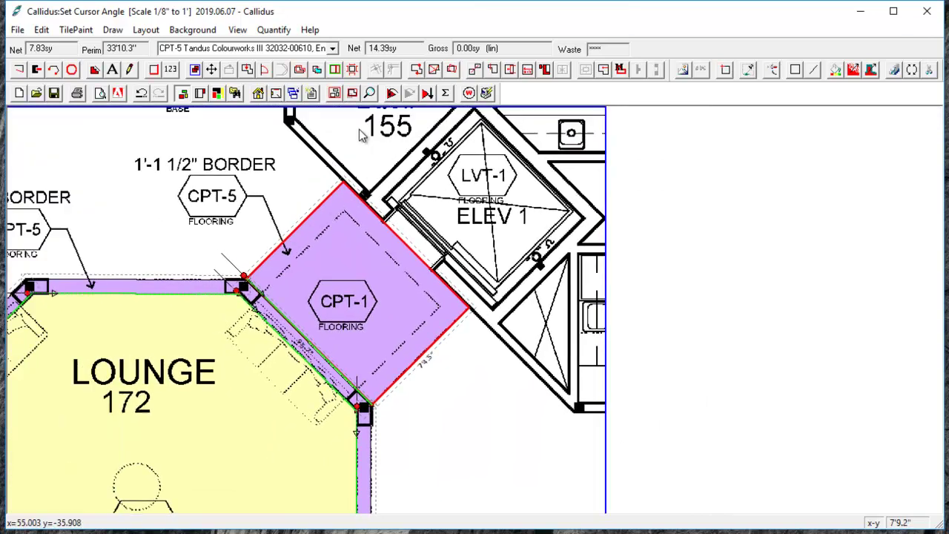
click(620, 71)
drag(505, 177, 594, 215)
click(542, 221)
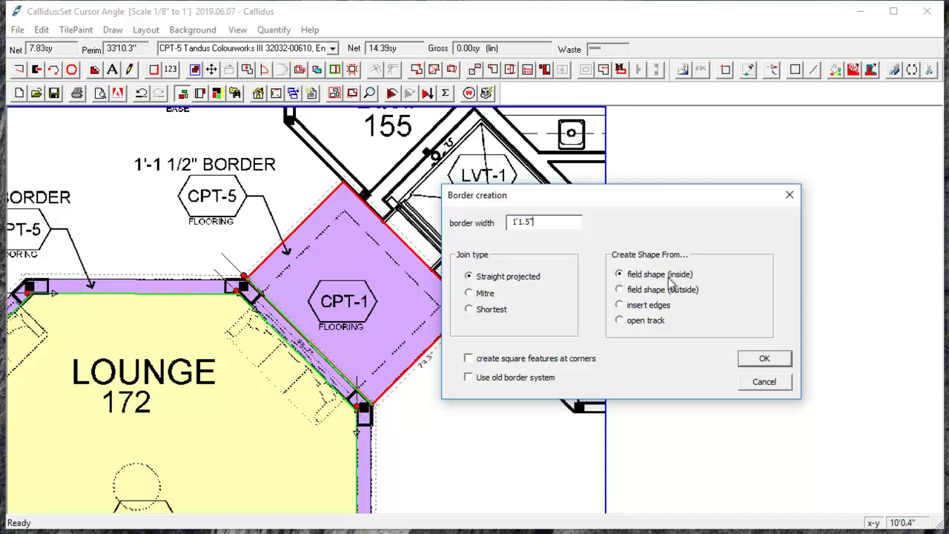
click(762, 359)
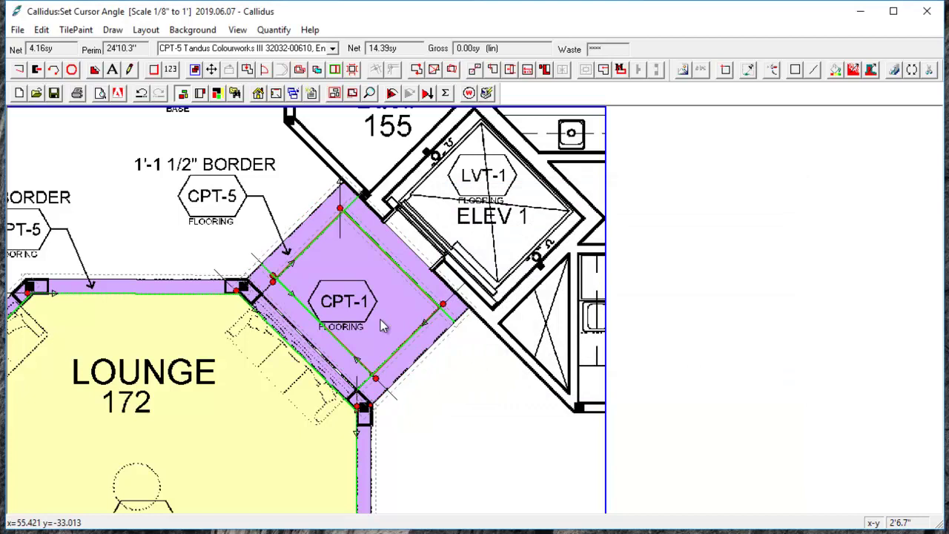
Assign CPT-1 Tandus Clematis to the field inside the Elev 1 border.
click(334, 49)
click(333, 49)
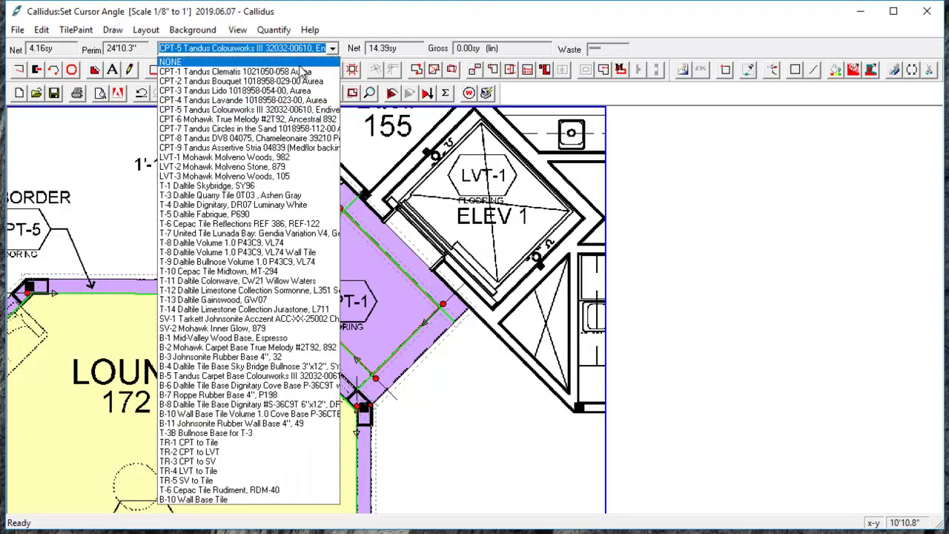
click(237, 66)
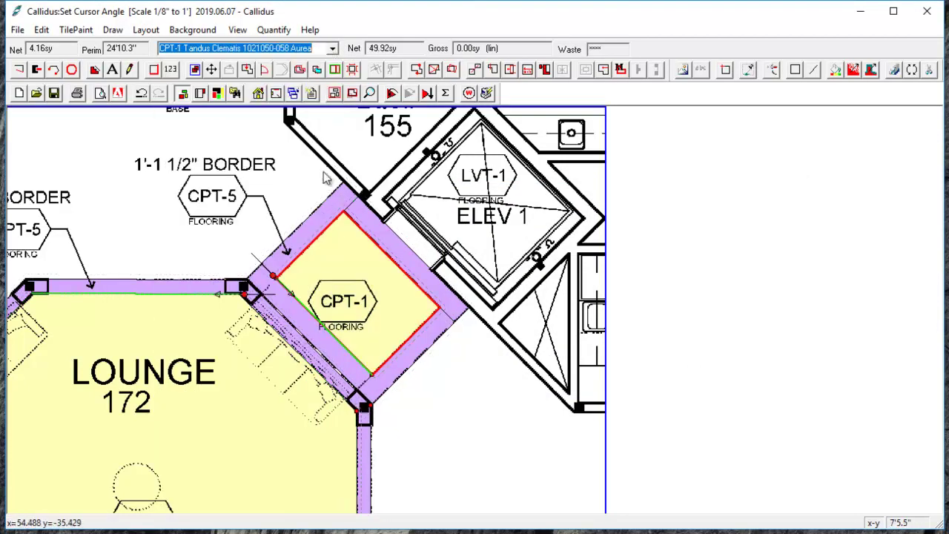
Delete the Elev 1 border strip that adjoins the Lounge border and extend the CPT-1 field edge to the Lounge border.
click(311, 320)
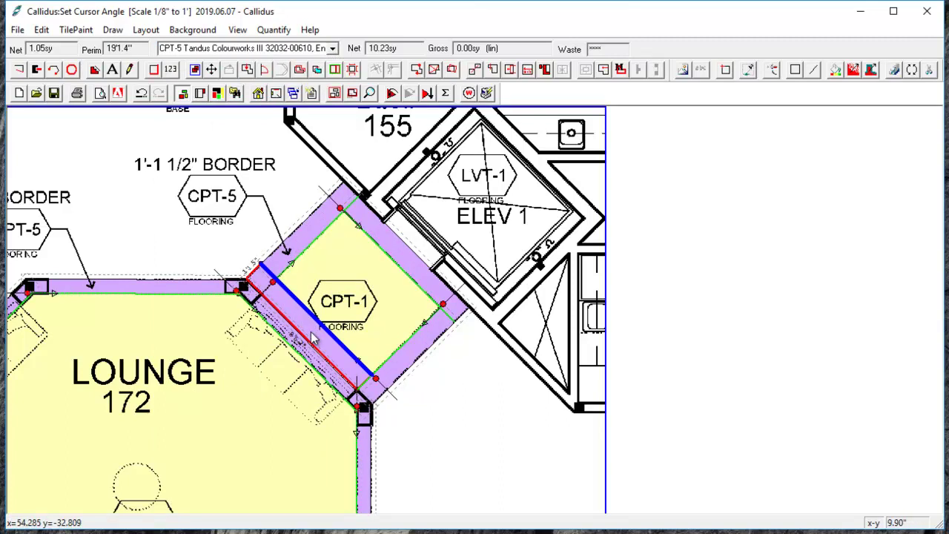
click(312, 337)
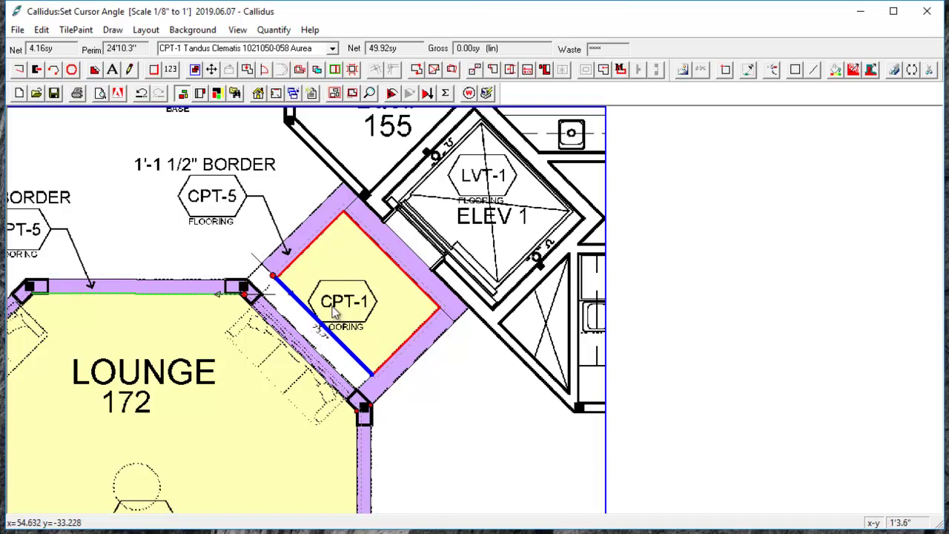
click(250, 72)
scroll(343, 326, up, 2)
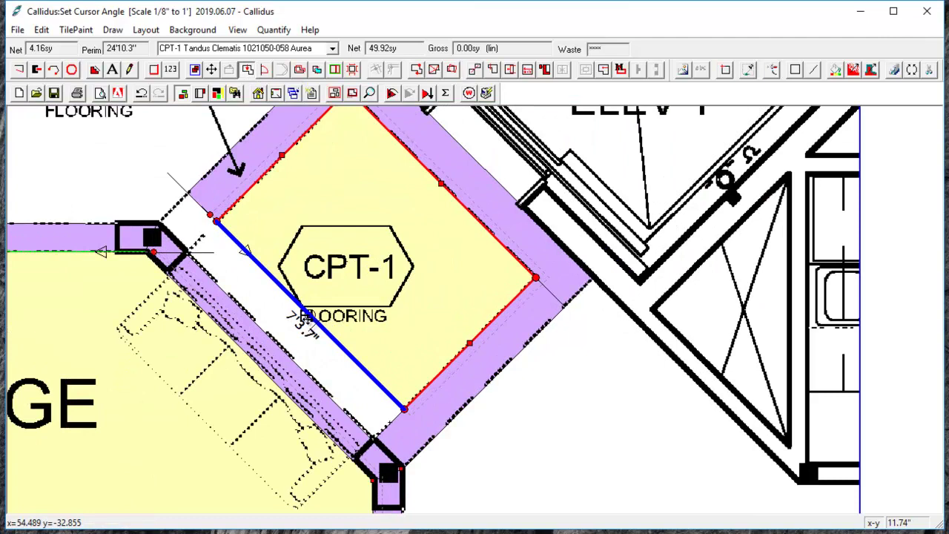
click(274, 343)
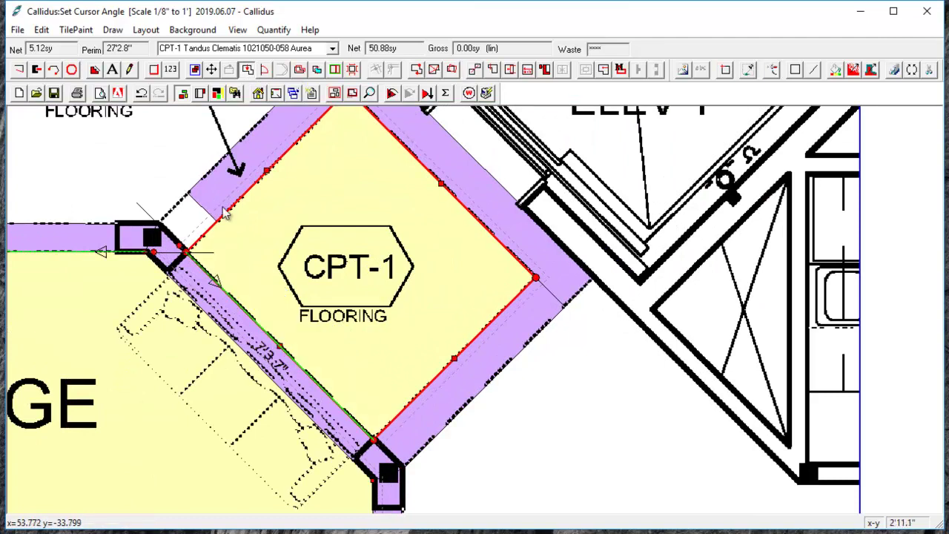
Extend the CPT-5 border strip northwest of the Elev 1 field down to the Lounge border.
click(226, 212)
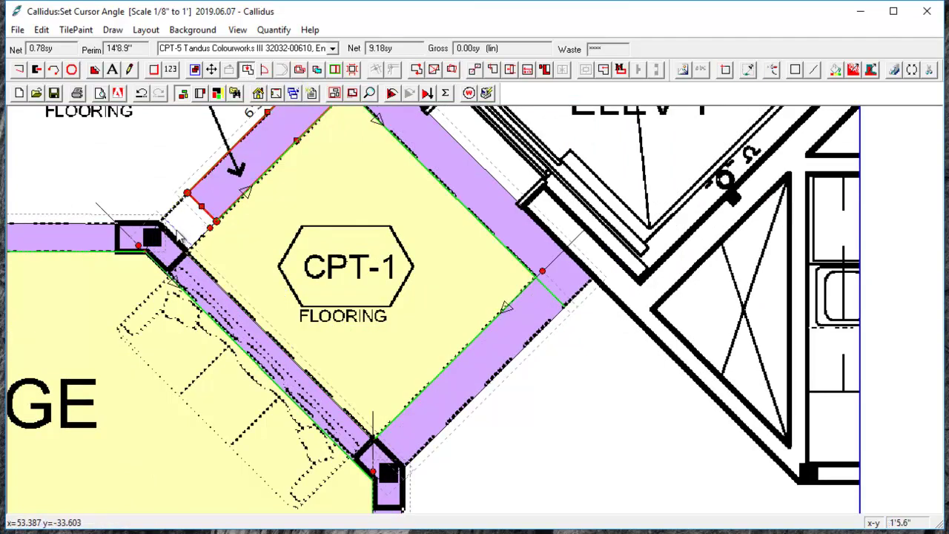
click(169, 235)
scroll(170, 236, down, 2)
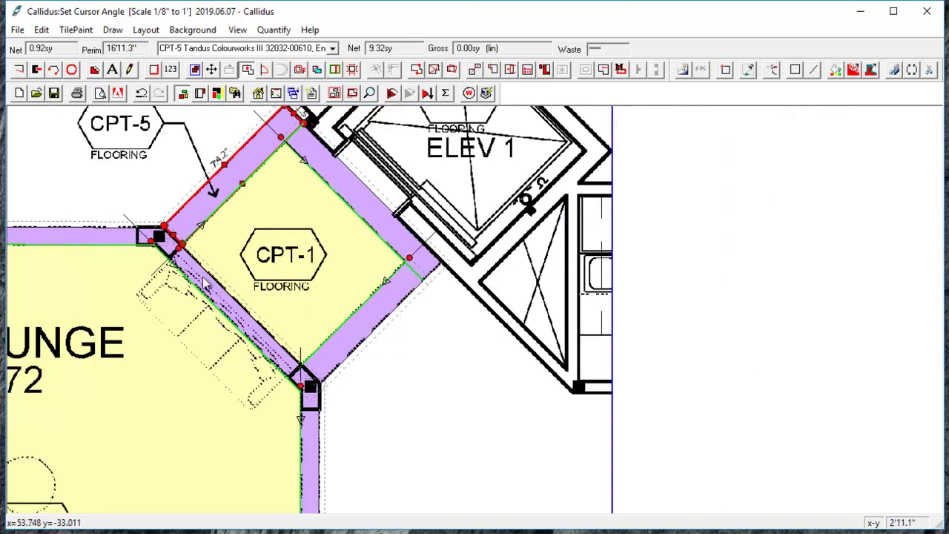
click(315, 375)
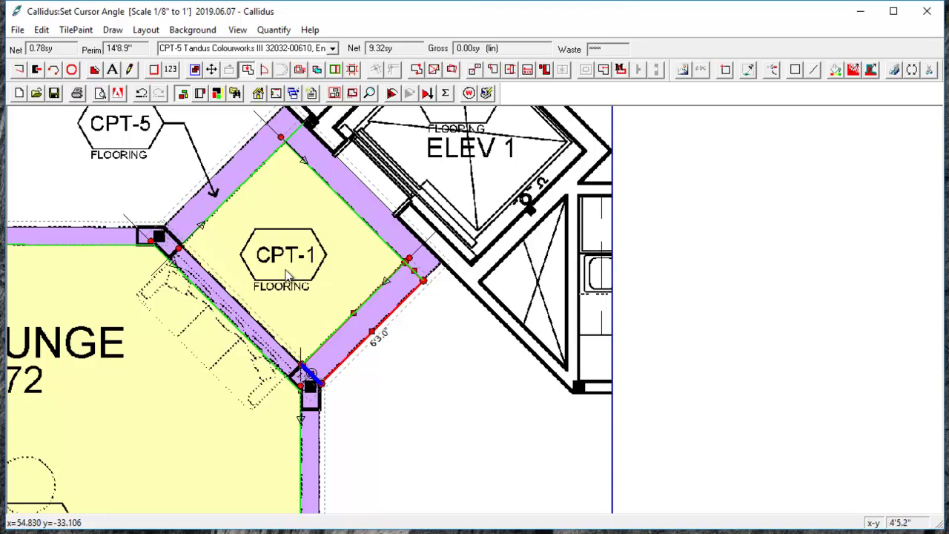
Add a door 3' wide with a 3" drop to the outer edge of the CPT-5 border strip facing Elev 1.
scroll(284, 256, down, 1)
scroll(282, 148, up, 2)
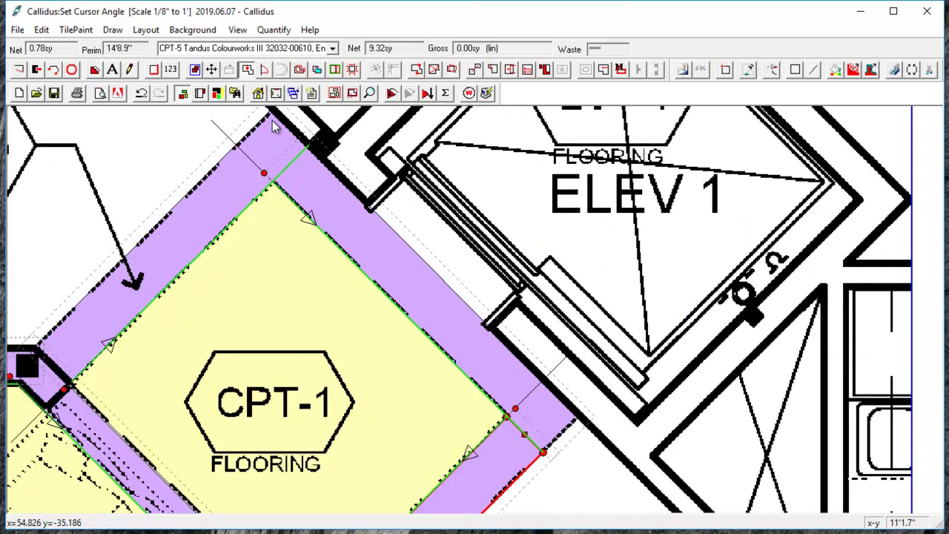
scroll(267, 158, down, 3)
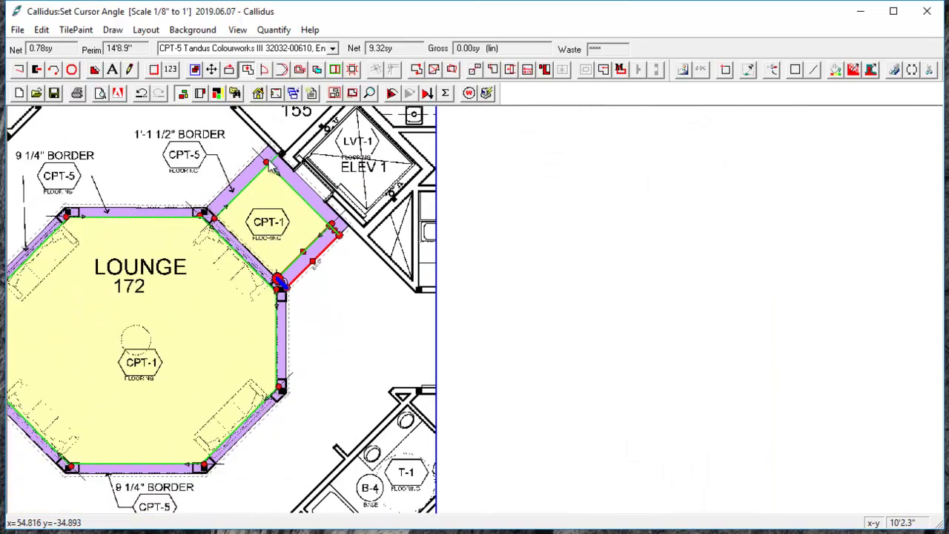
scroll(269, 163, down, 1)
scroll(207, 239, down, 1)
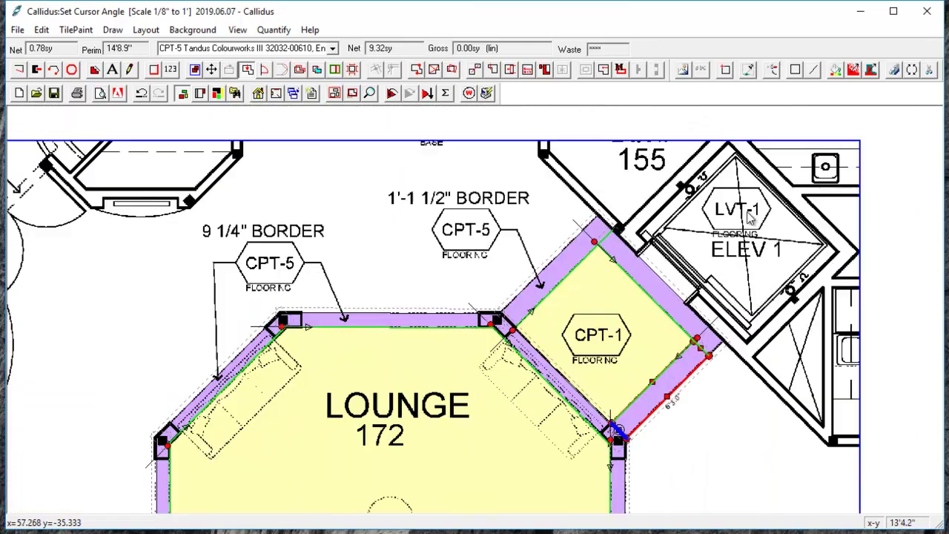
scroll(621, 254, up, 1)
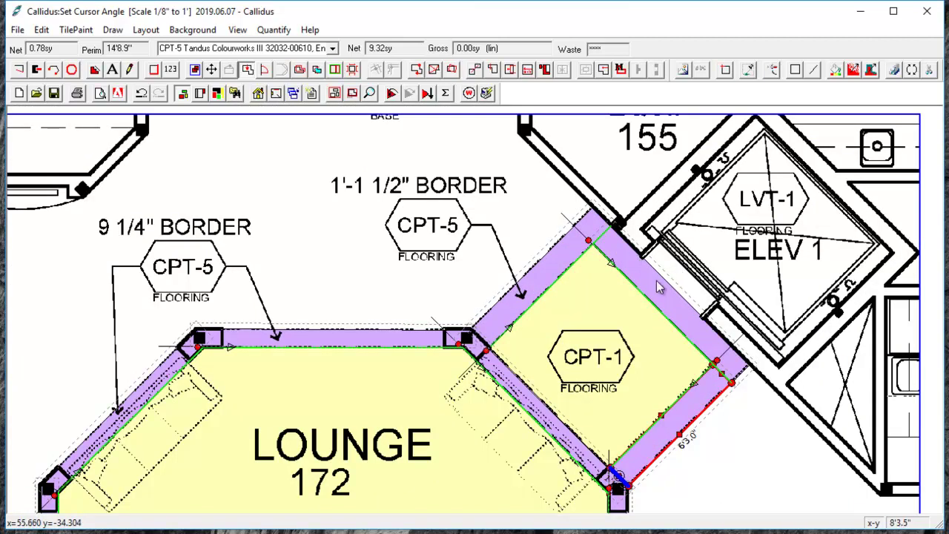
click(248, 70)
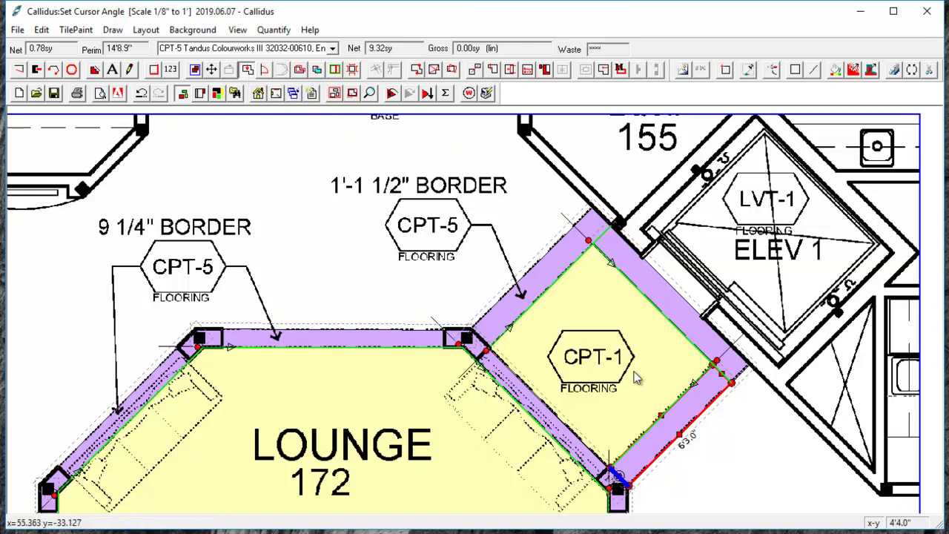
click(673, 292)
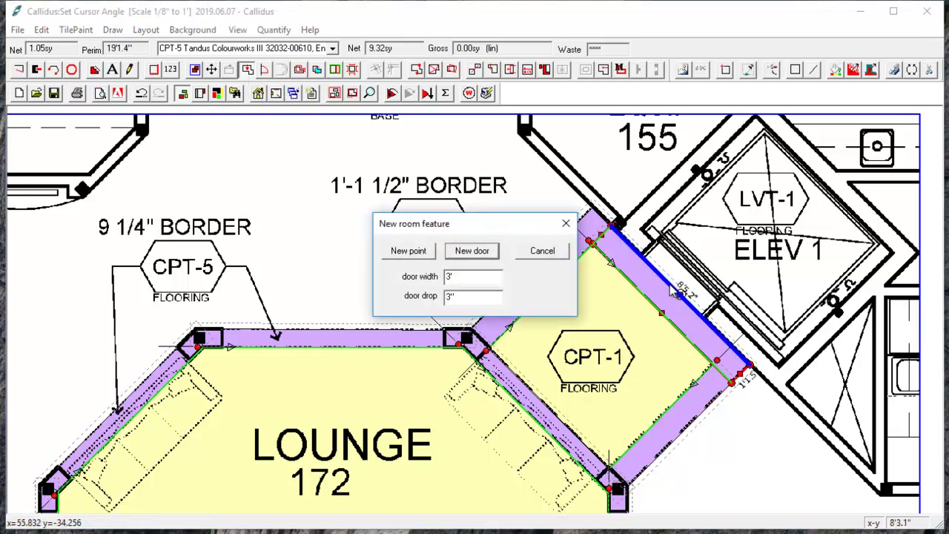
key(Return)
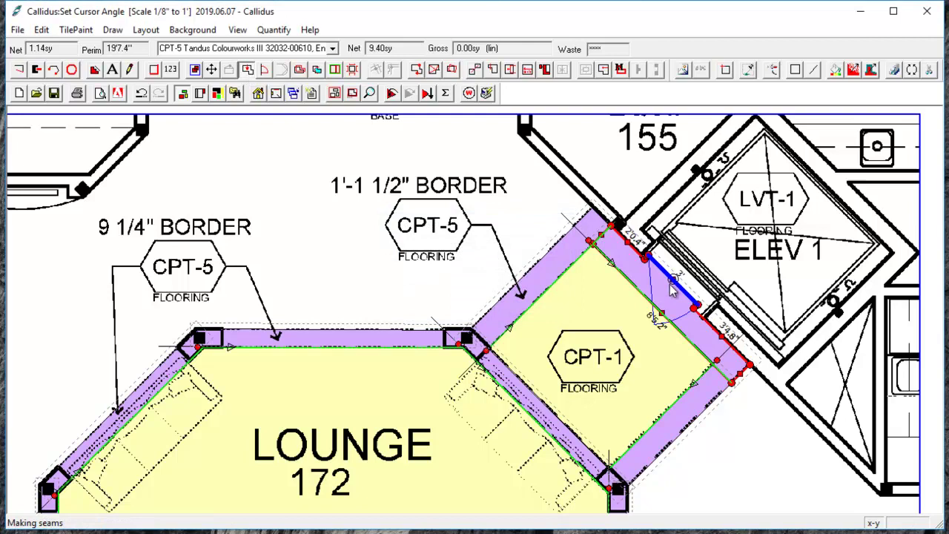
Adjust both sides of the door feature to match the Elev 1 opening, making it about 3'6" wide.
scroll(691, 304, up, 3)
drag(700, 308, 716, 320)
drag(633, 221, 651, 207)
scroll(651, 207, down, 2)
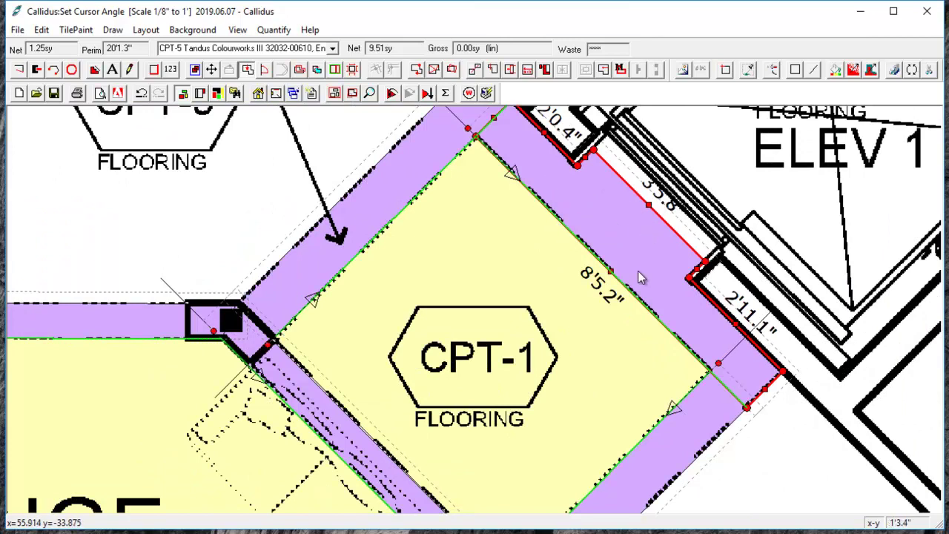
scroll(631, 295, down, 2)
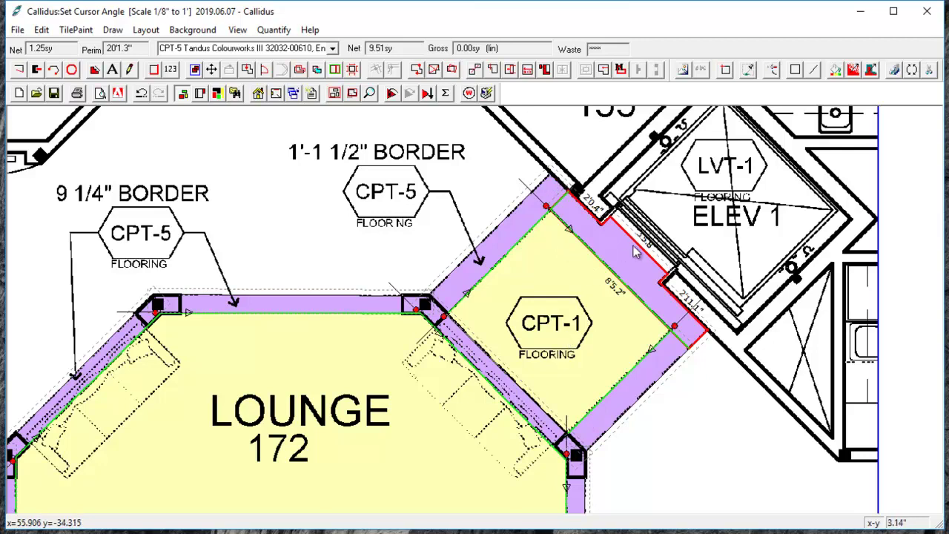
Draw the CPT-5 area at Hall 148 in front of Elev 2 along the walls and outer dashed lines, about 12'1" wide.
scroll(647, 243, down, 5)
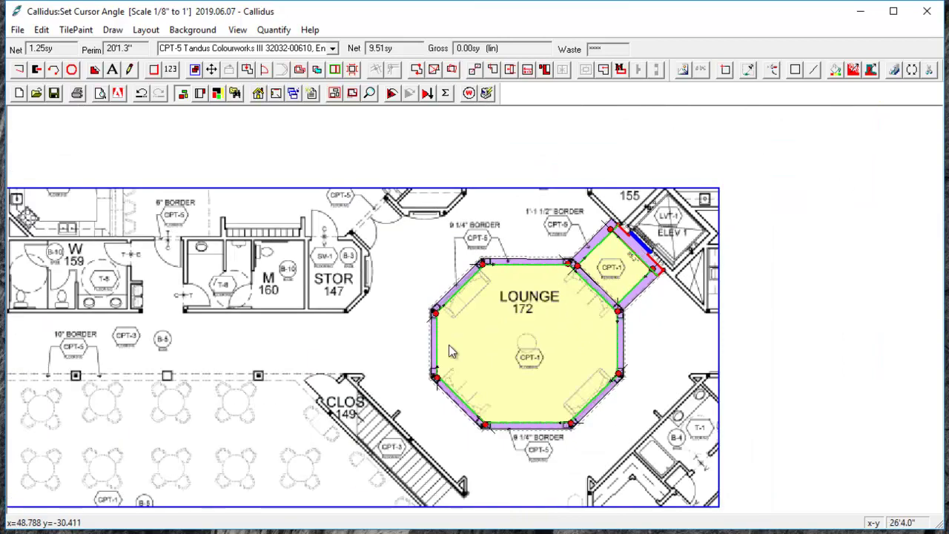
scroll(275, 385, down, 1)
drag(291, 382, 681, 335)
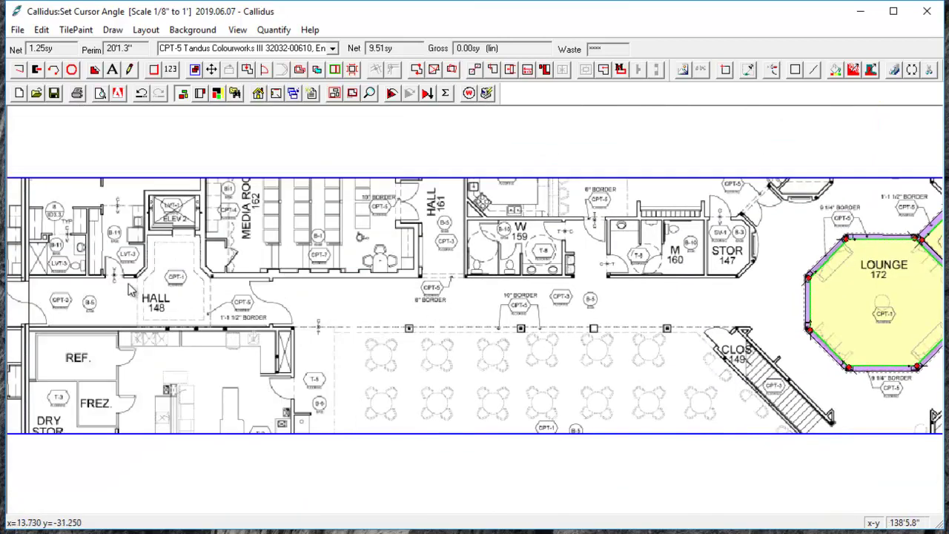
scroll(119, 281, up, 4)
scroll(104, 274, up, 2)
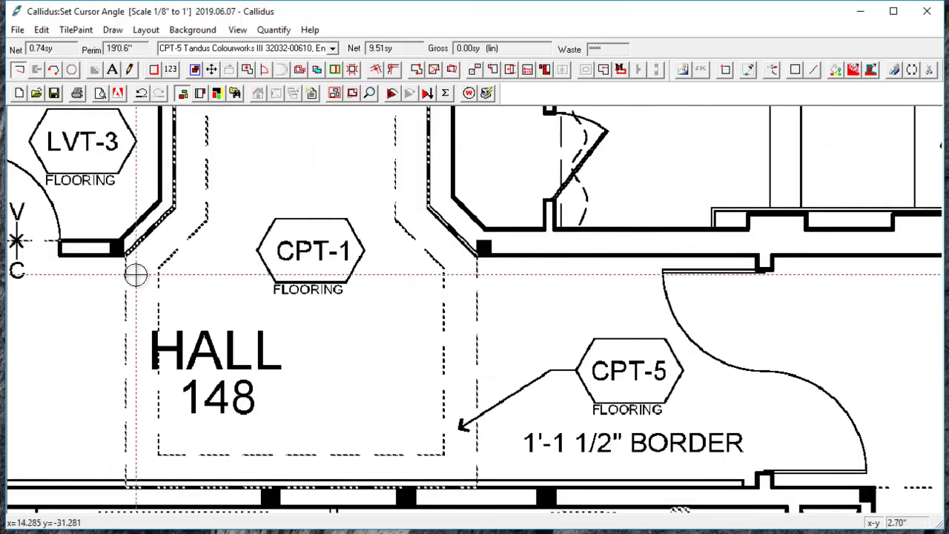
click(126, 256)
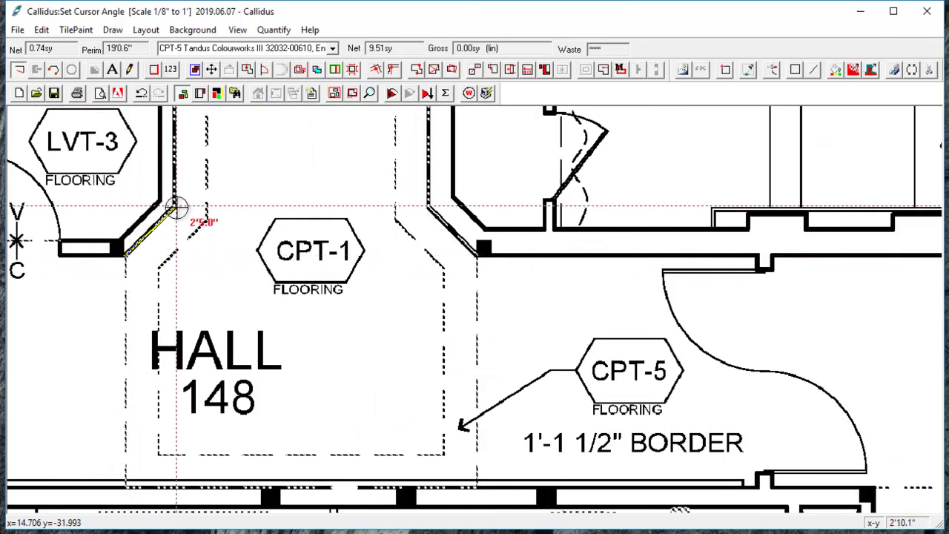
click(176, 208)
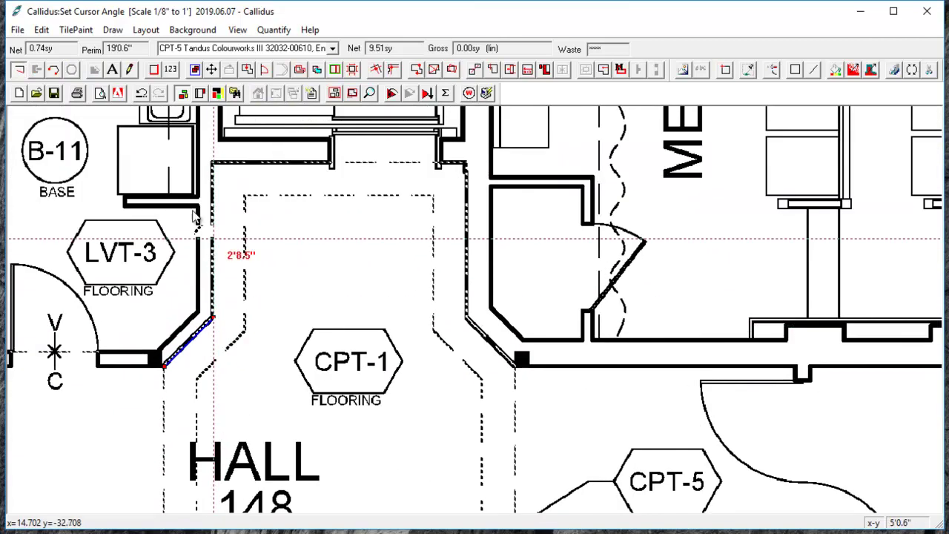
click(199, 164)
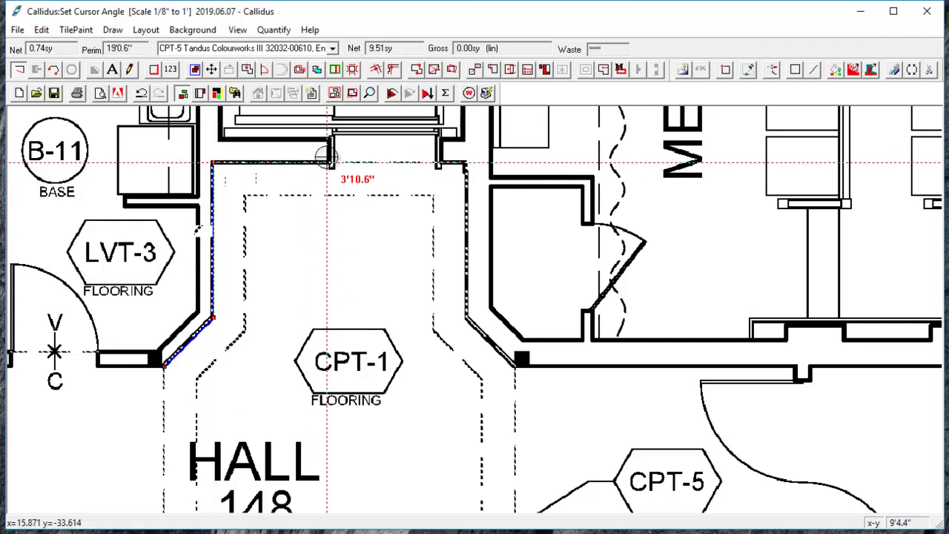
click(464, 166)
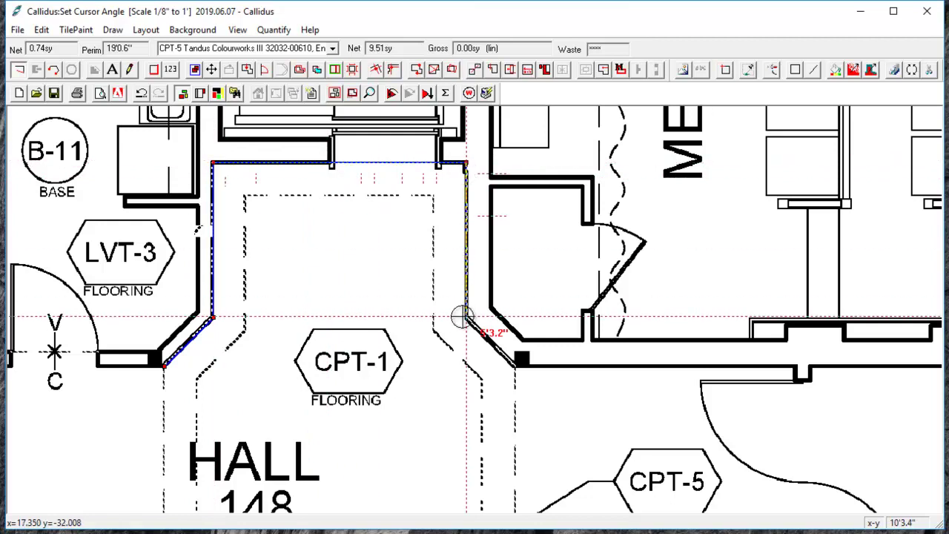
click(465, 317)
click(513, 369)
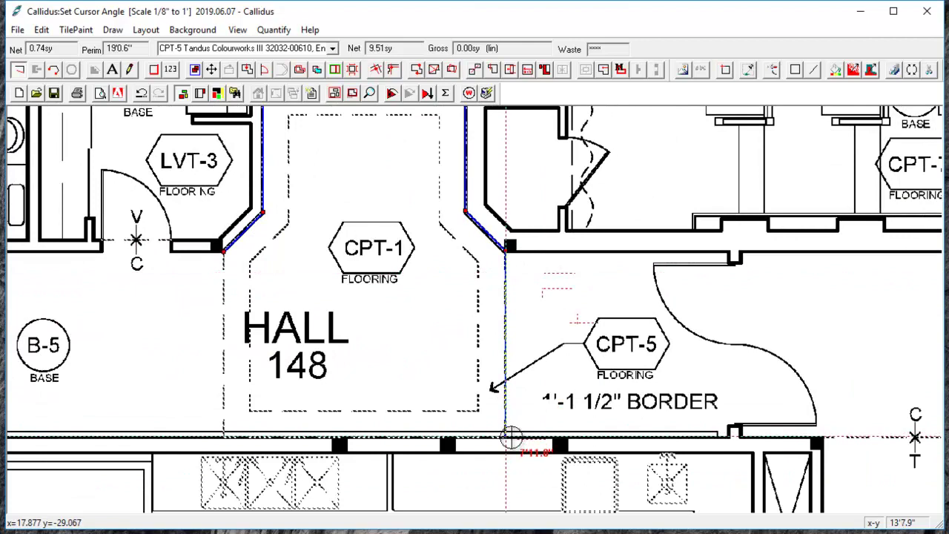
click(511, 433)
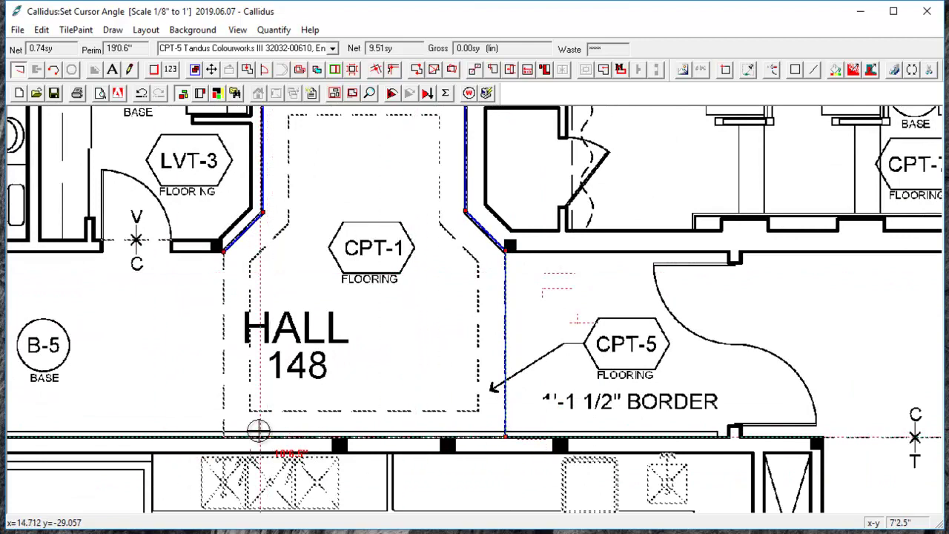
click(225, 437)
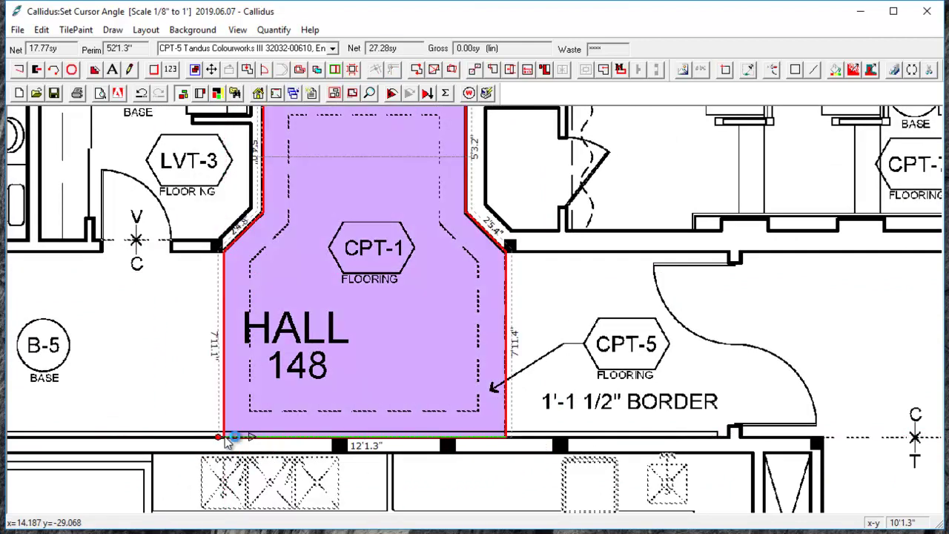
Create a 1'1.5" wide inside border with mitre joins around the Hall 148 area and assign CPT-1 Tandus Clematis to its field.
scroll(300, 278, down, 2)
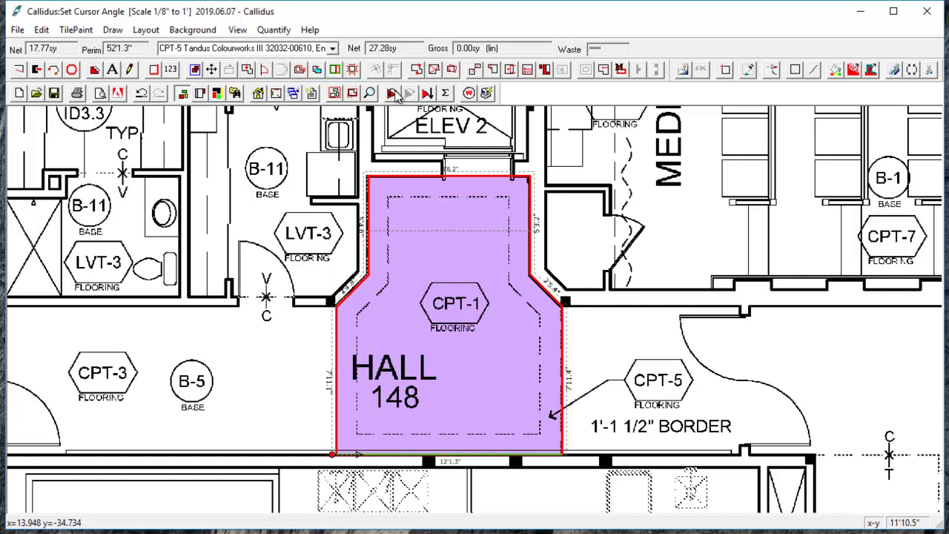
click(620, 77)
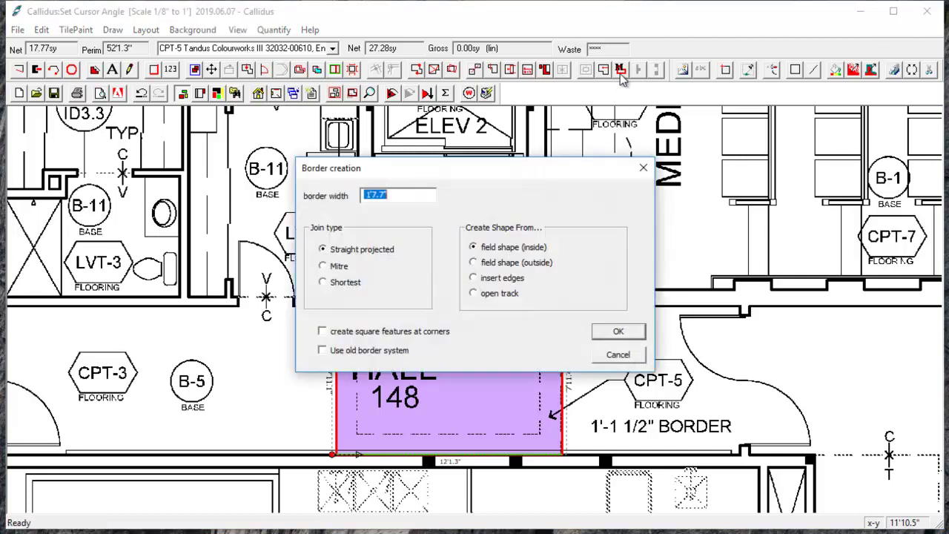
drag(459, 171, 648, 148)
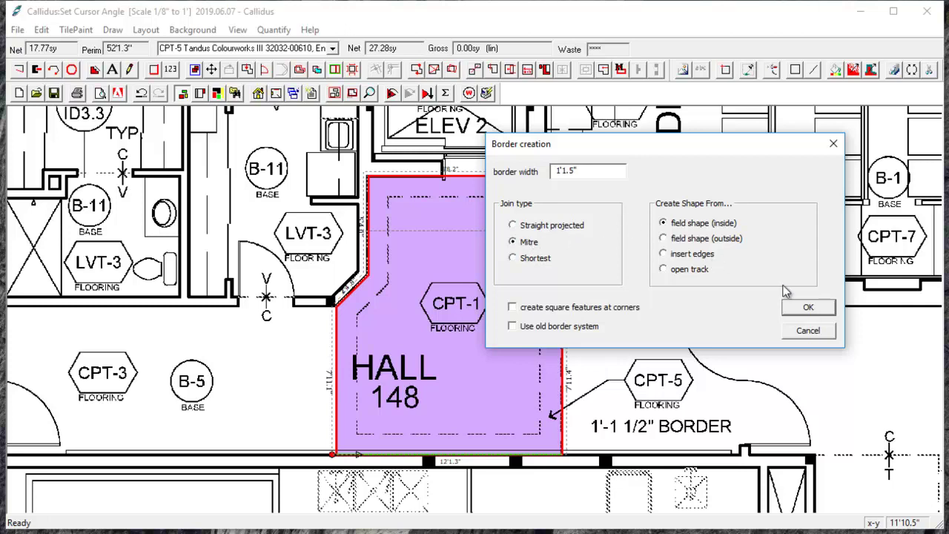
click(808, 307)
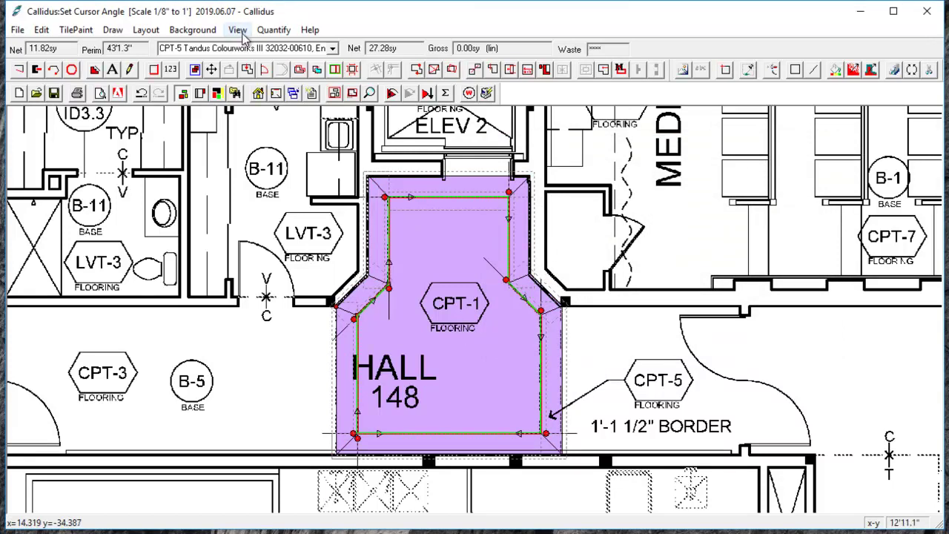
click(332, 49)
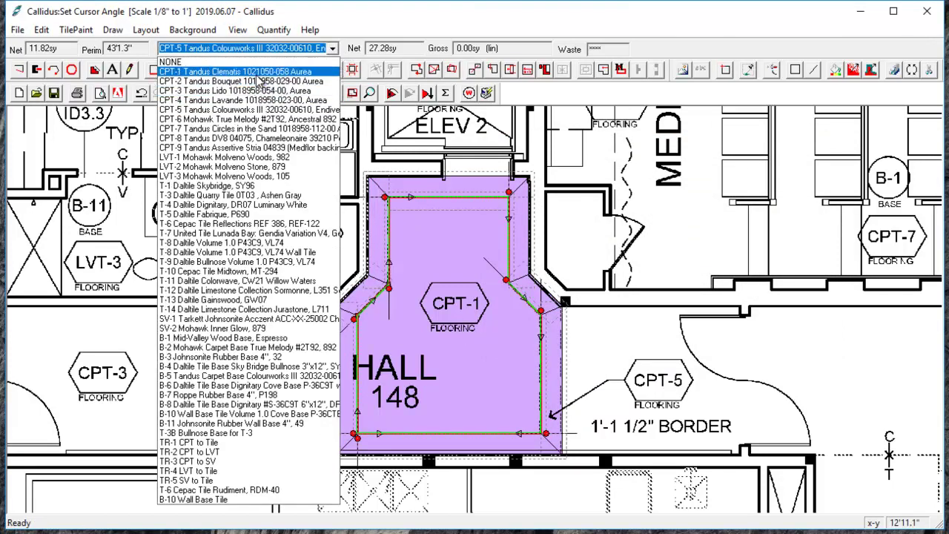
click(252, 71)
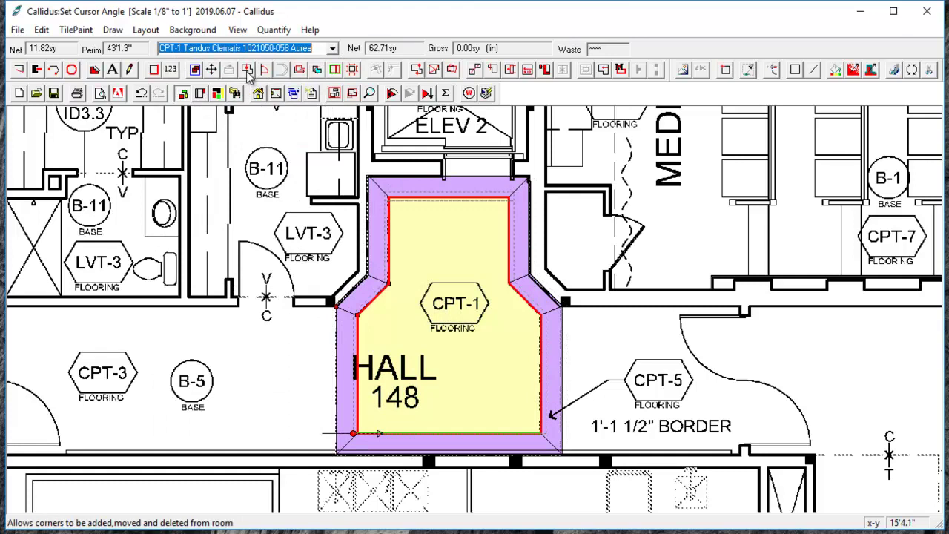
Add a 3'6" wide door with a 3" drop to the CPT-5 border facing Elev 2 and extend it into the opening.
click(247, 69)
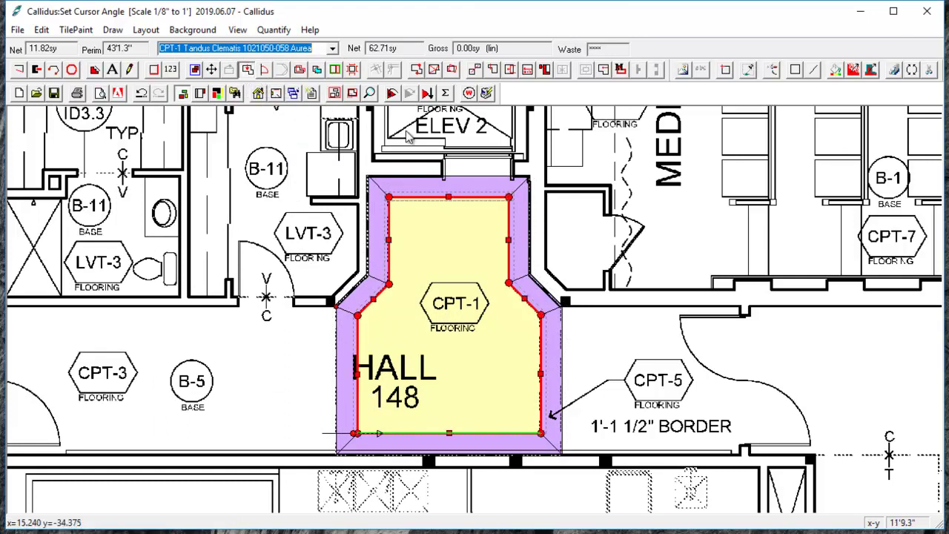
click(478, 182)
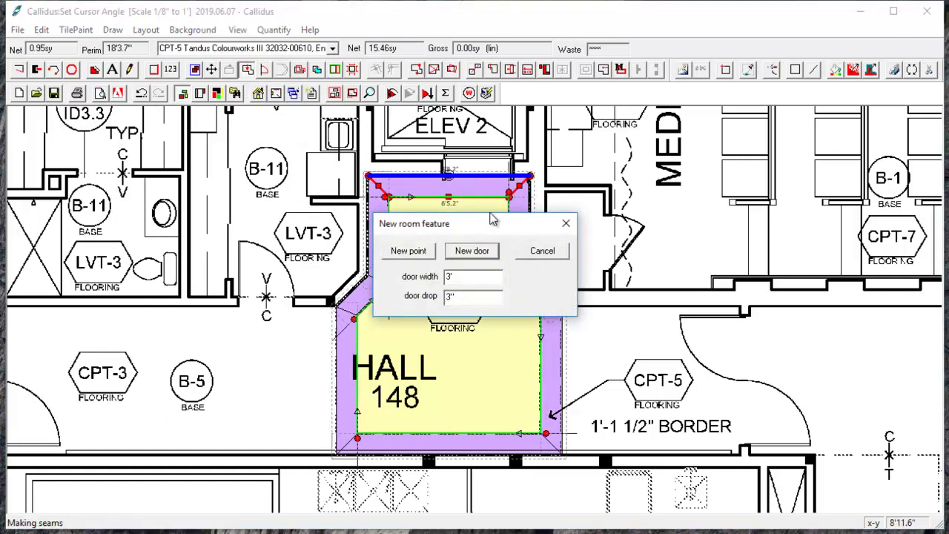
click(477, 275)
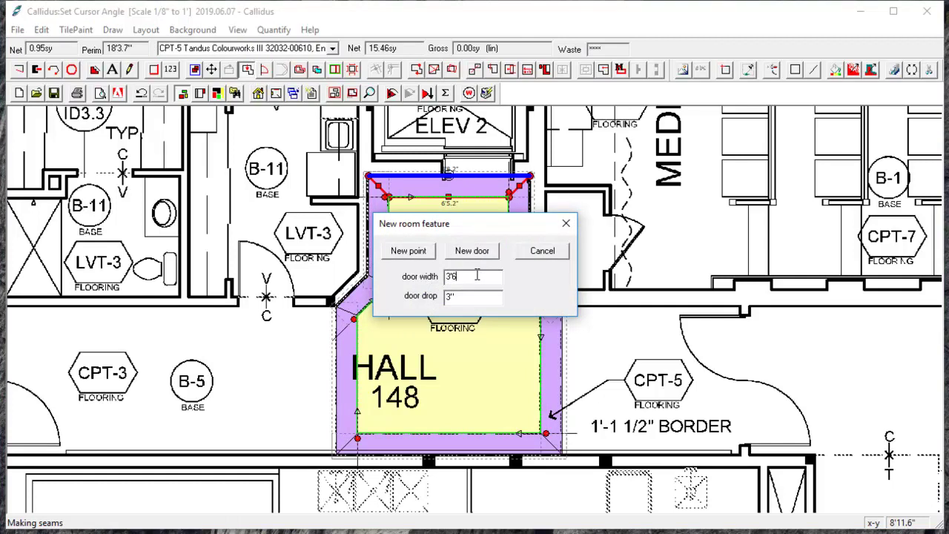
click(475, 254)
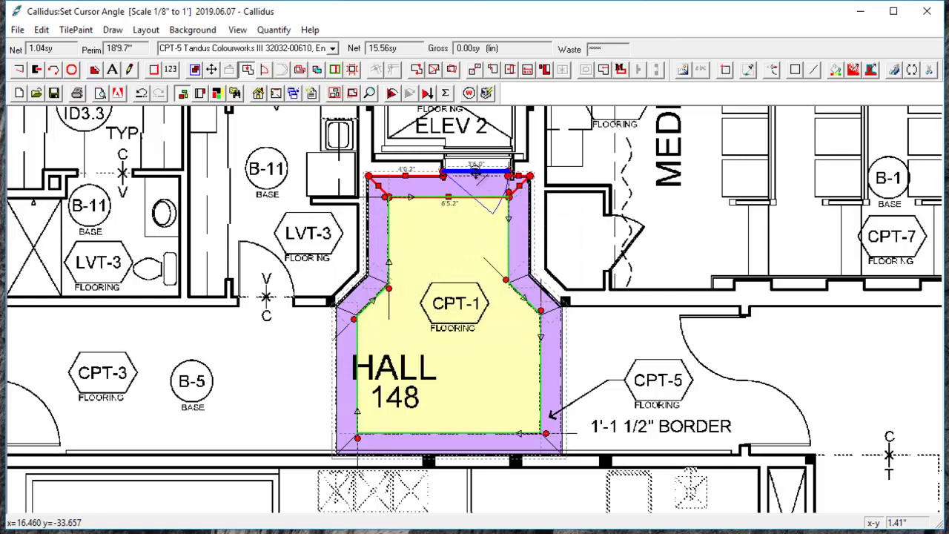
click(476, 172)
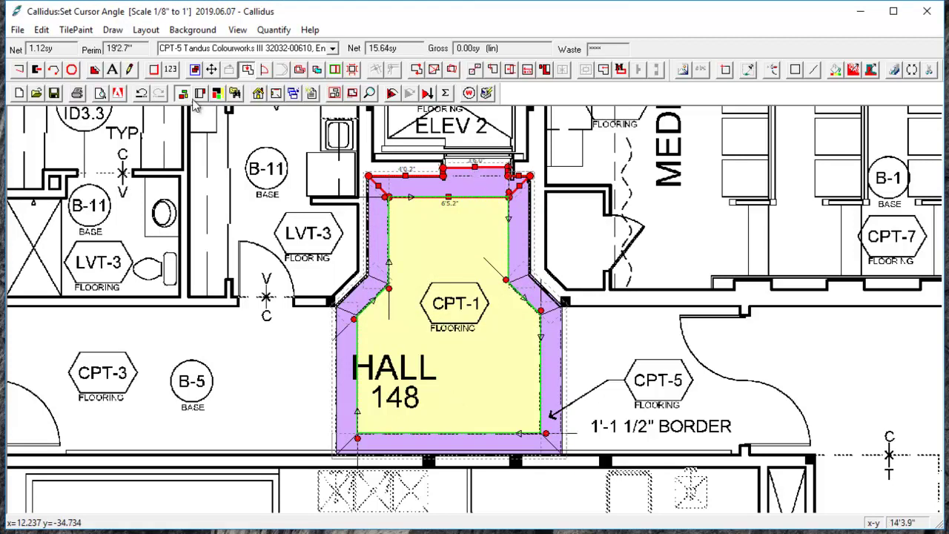
click(247, 70)
Draw a rectangular area about 17'9" by 8' in the hall marked CPT-3 beside Hall 148 and assign CPT-3 Tandus Lido.
drag(212, 295, 415, 255)
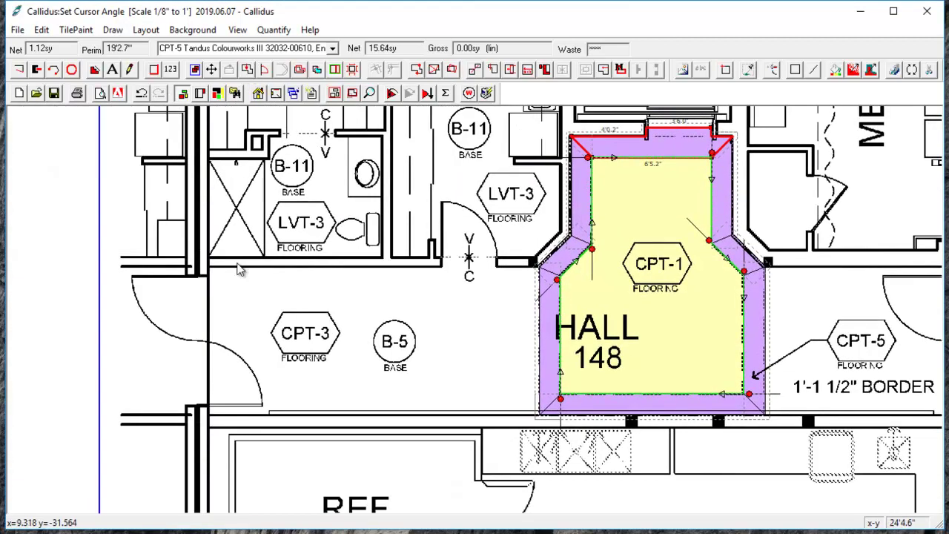
click(37, 69)
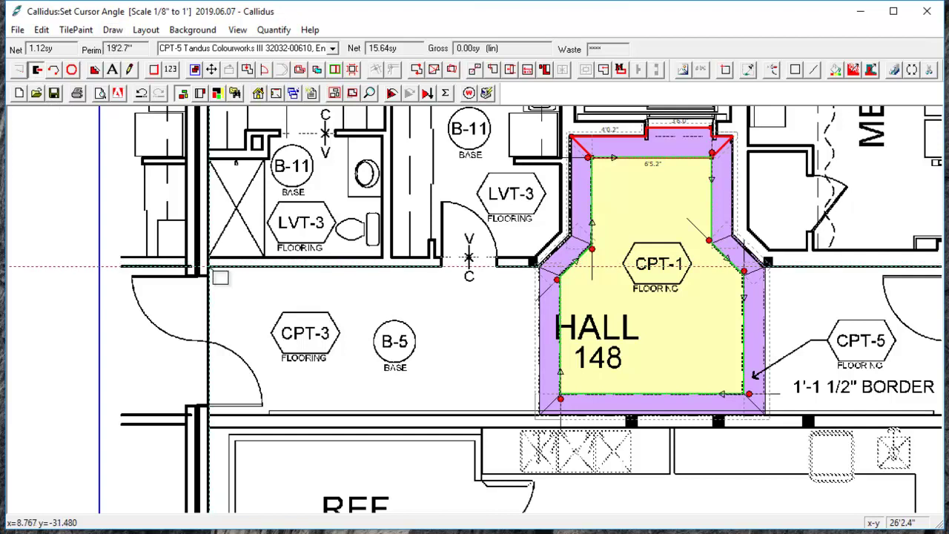
click(210, 265)
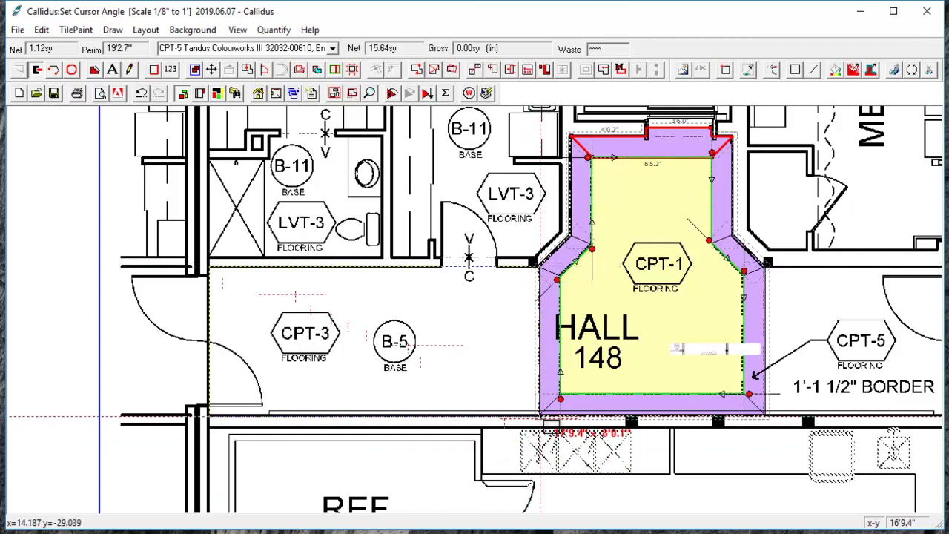
click(541, 417)
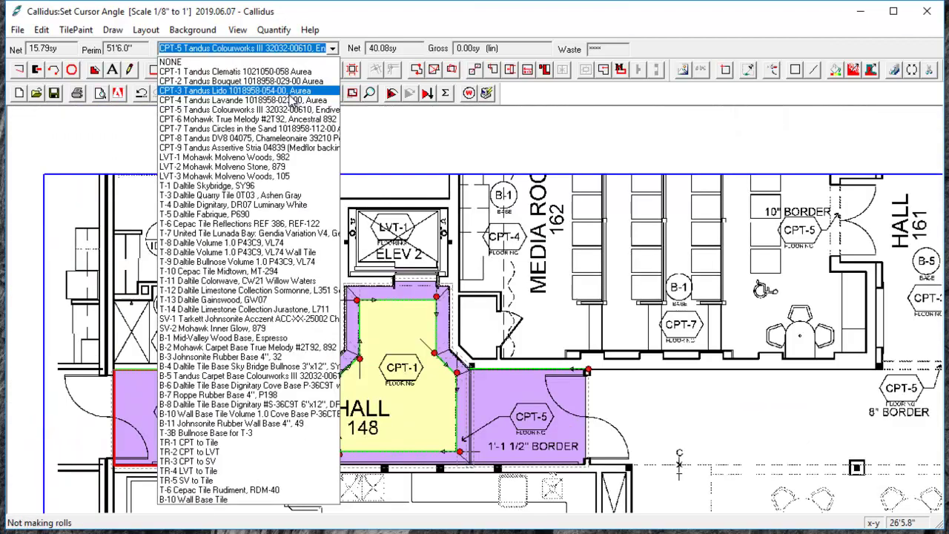
click(293, 93)
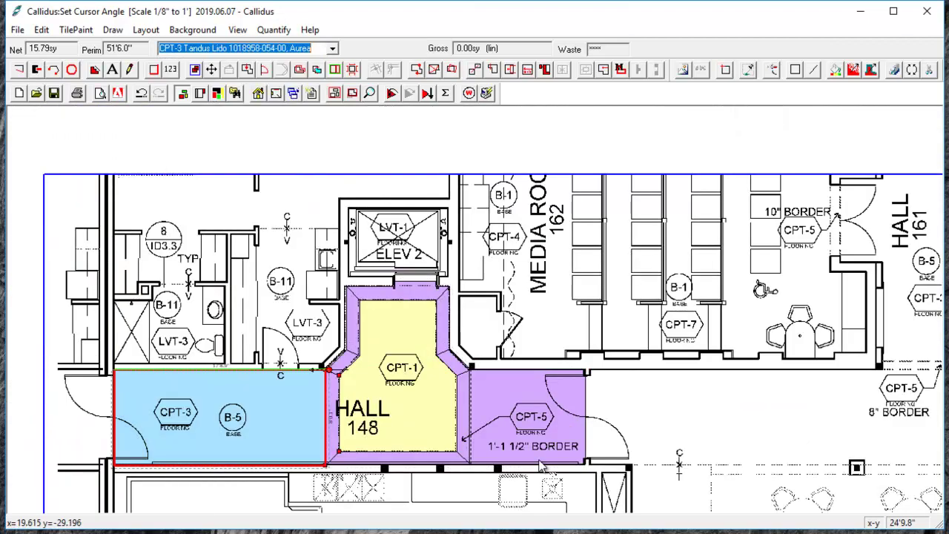
Assign CPT-3 Tandus Lido to the hall area about 9'9" wide on the Media Room side of Hall 148.
click(540, 457)
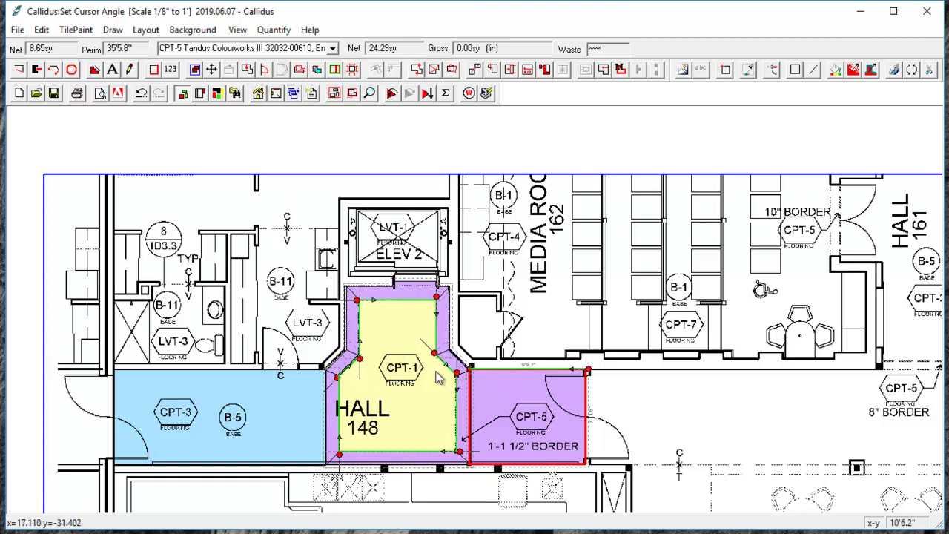
click(333, 48)
click(308, 97)
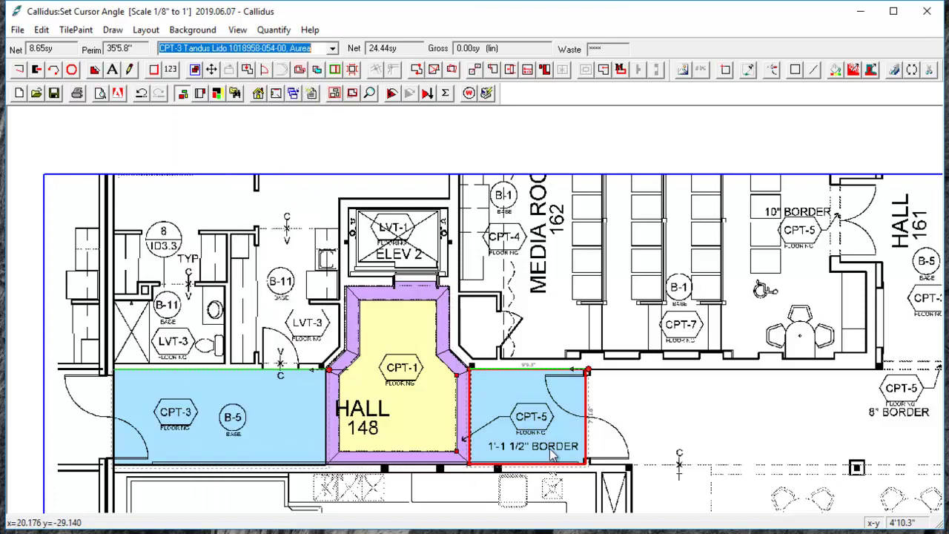
Examine the shared edges between the Hall 148 CPT-5 border and the CPT-3 areas on both sides.
scroll(460, 421, up, 4)
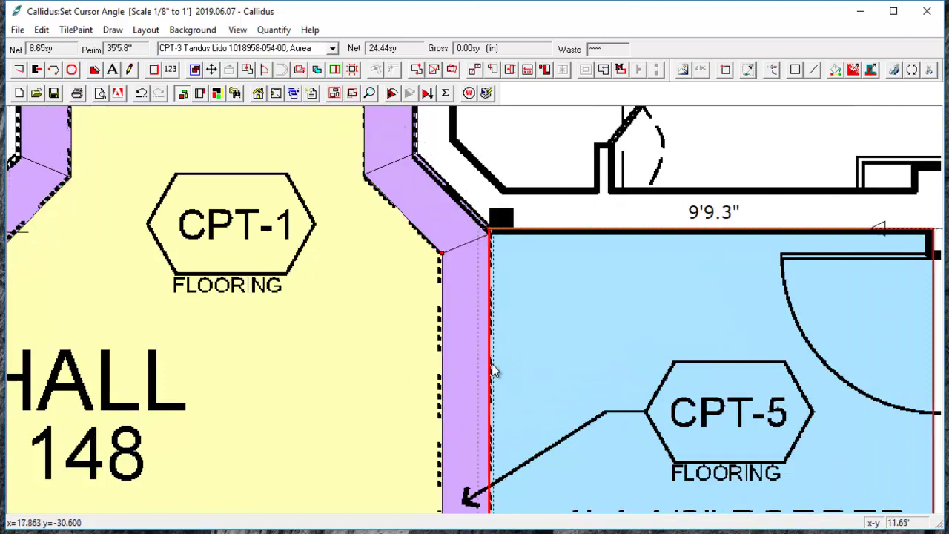
scroll(492, 361, down, 2)
scroll(186, 403, up, 2)
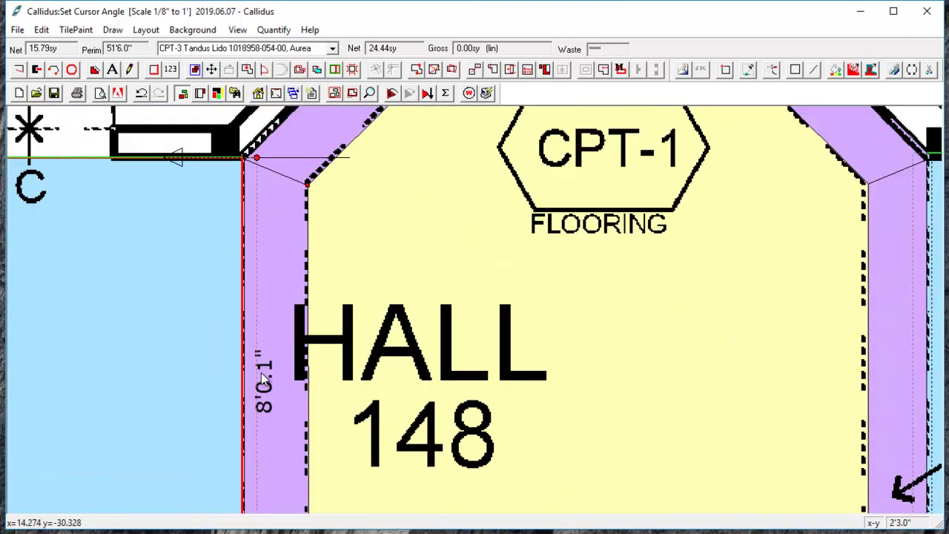
scroll(261, 372, down, 3)
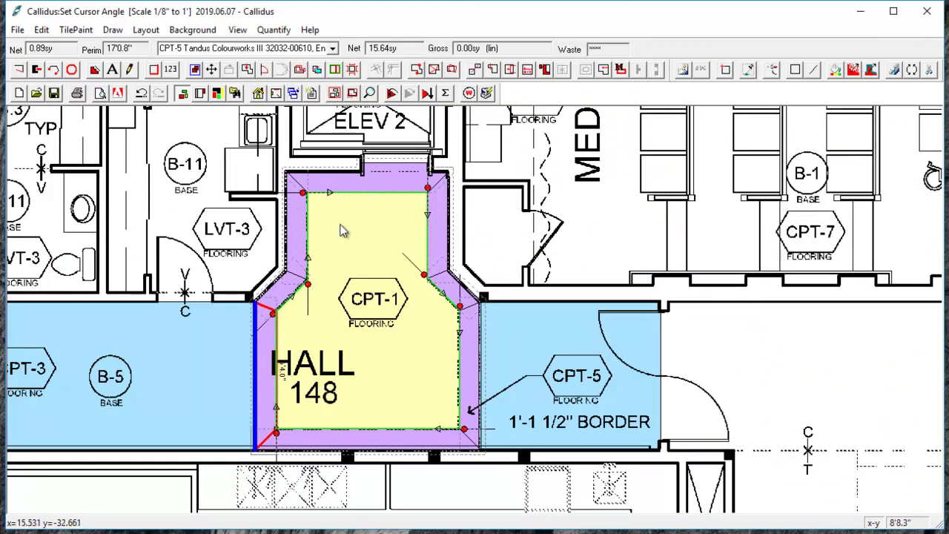
scroll(411, 401, down, 5)
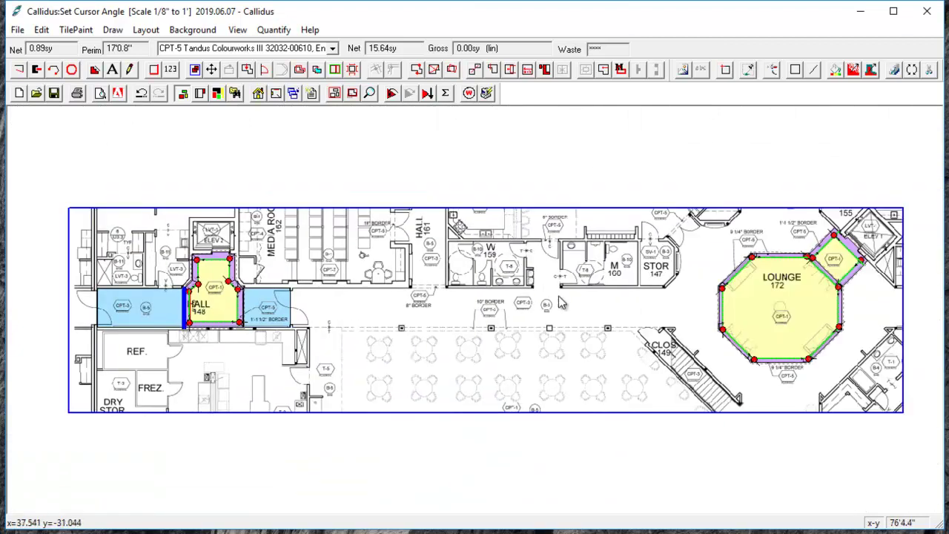
Draw a CPT-5 area about 22'6" wide and 4'2" deep above the wall of W 159 and M 160, with corners at the doorway.
scroll(531, 229, up, 5)
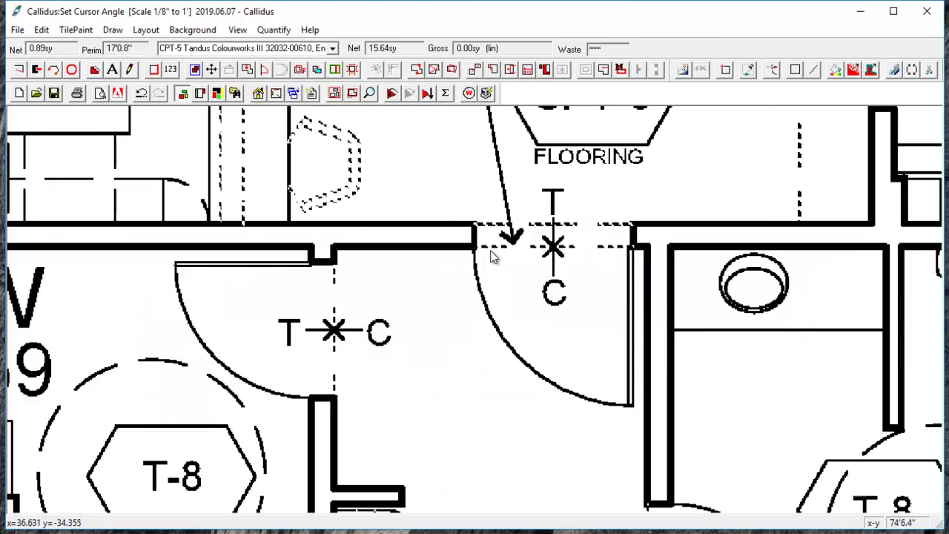
scroll(501, 254, down, 2)
drag(478, 296, 418, 411)
scroll(445, 342, down, 2)
scroll(467, 382, up, 2)
scroll(439, 369, up, 1)
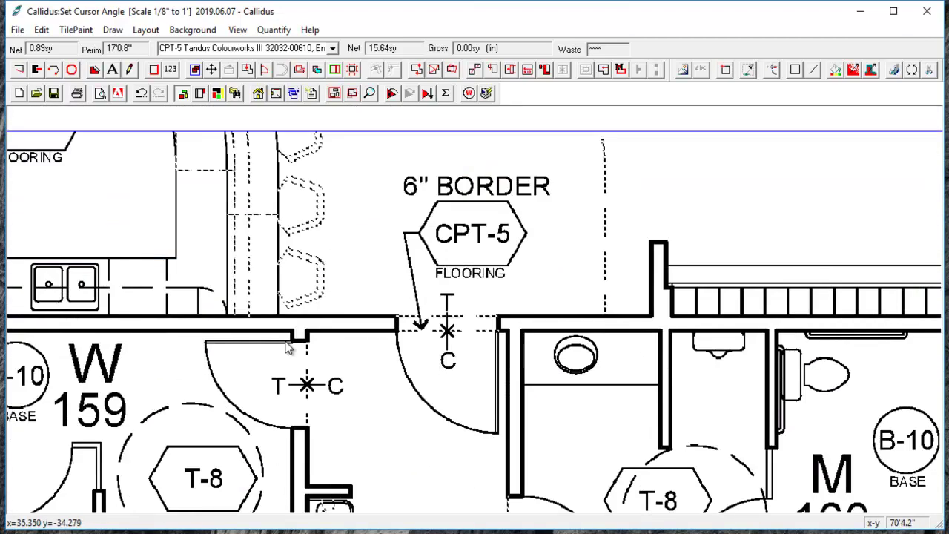
click(418, 331)
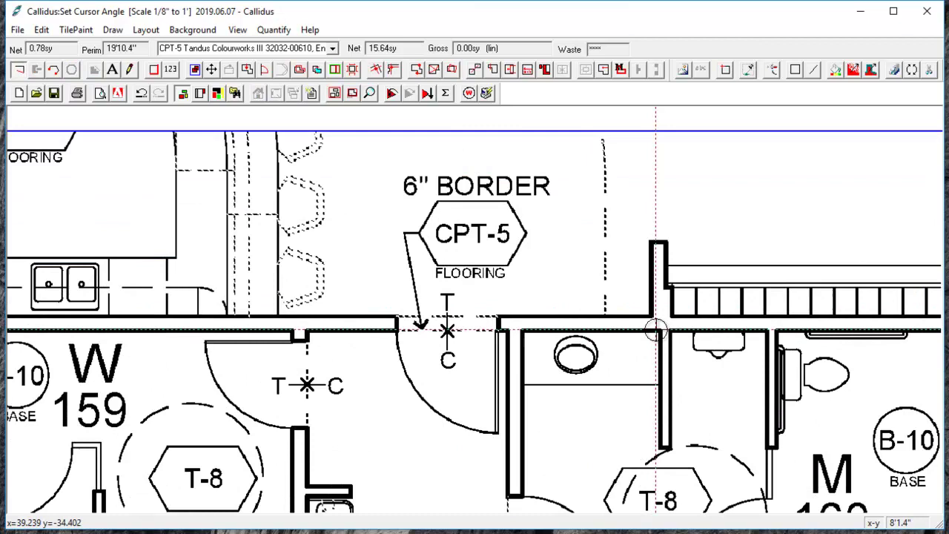
click(652, 315)
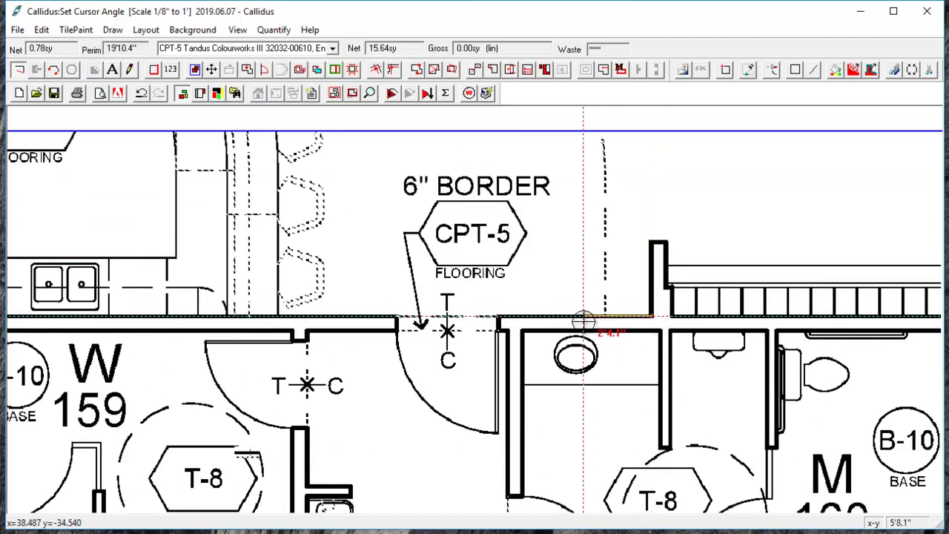
click(500, 319)
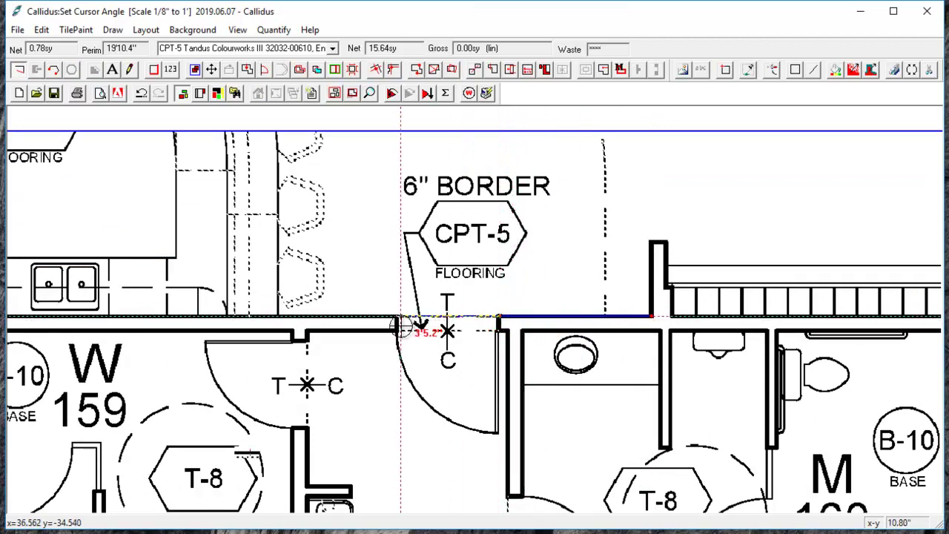
click(396, 323)
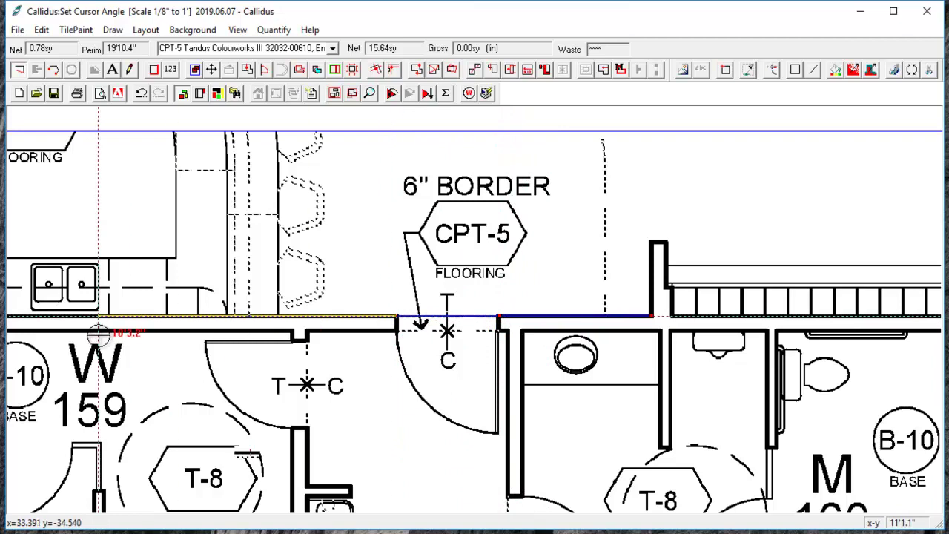
scroll(100, 332, down, 1)
click(46, 326)
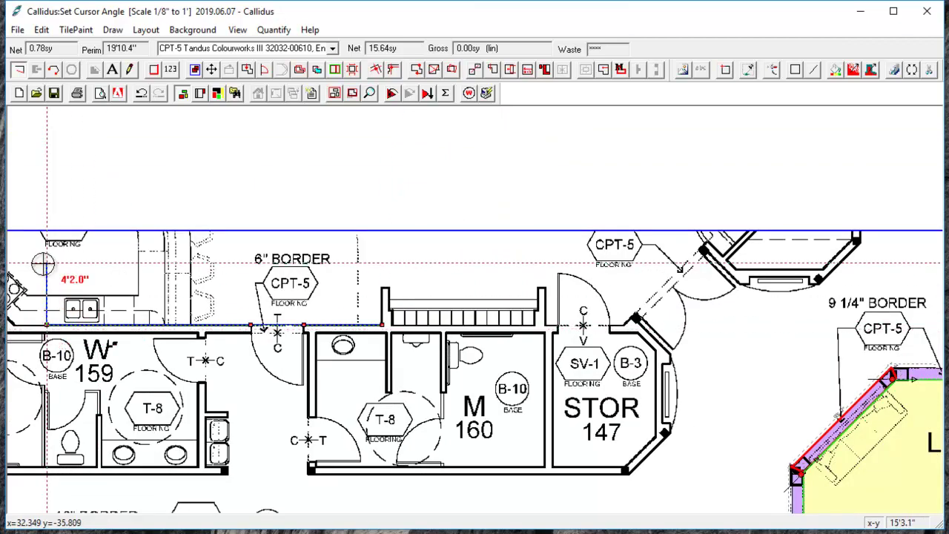
click(41, 264)
right_click(127, 252)
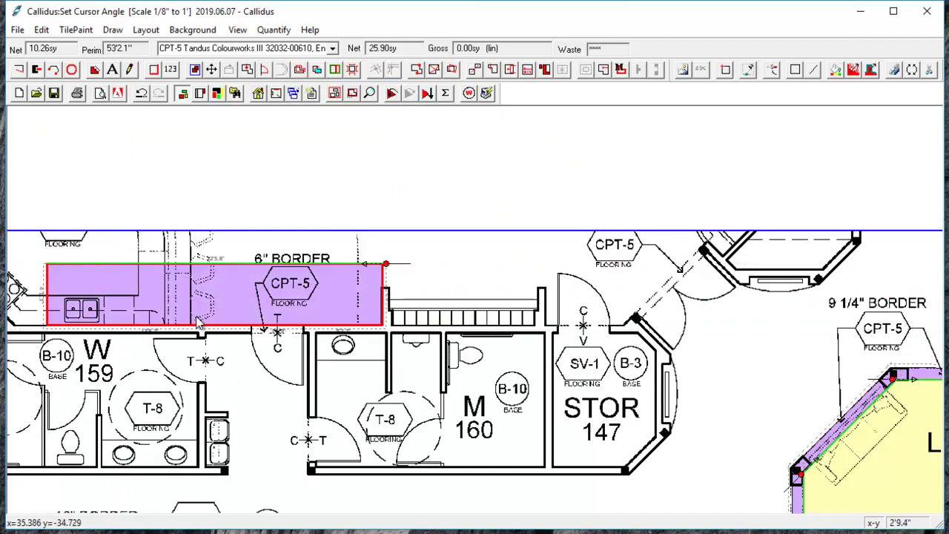
Draw the corridor area between W 159 and M 160 along its walls, with corners at the 6" border doorway.
scroll(263, 407, up, 1)
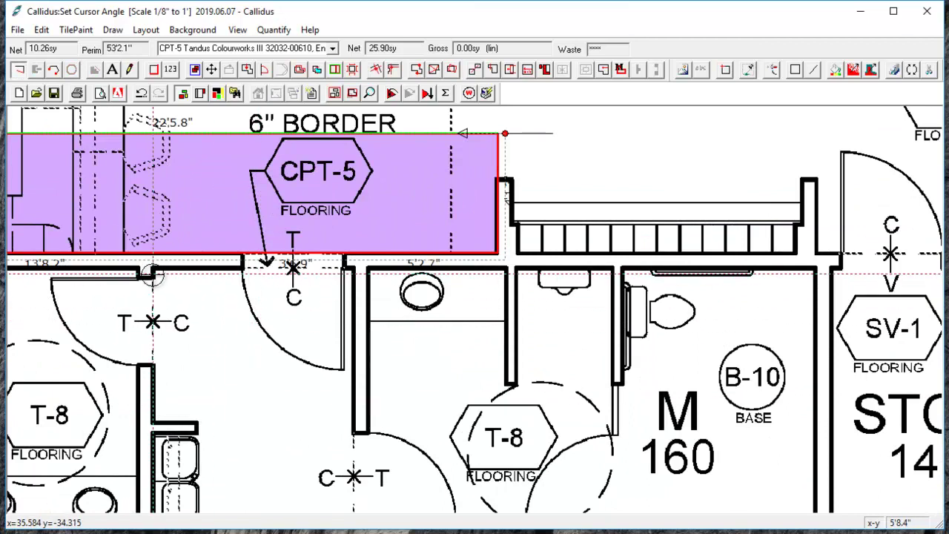
click(151, 272)
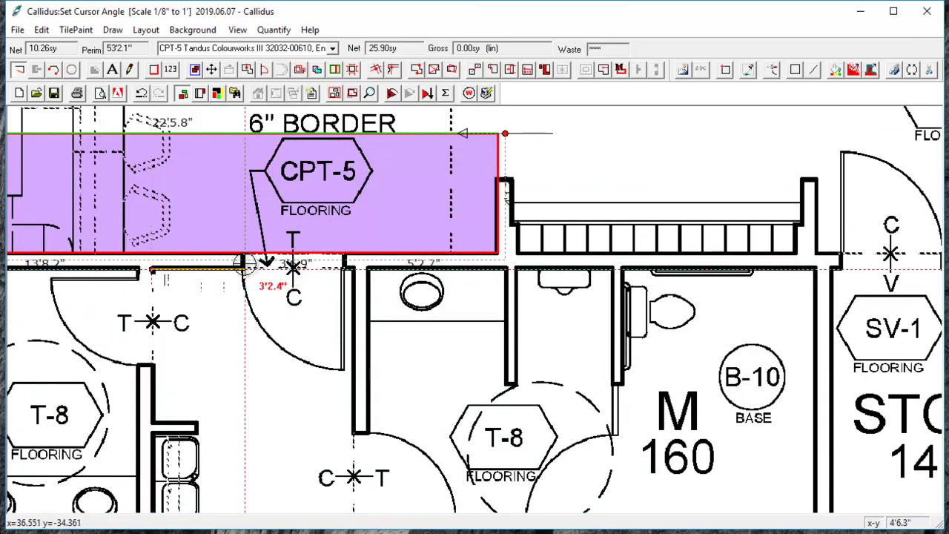
click(353, 269)
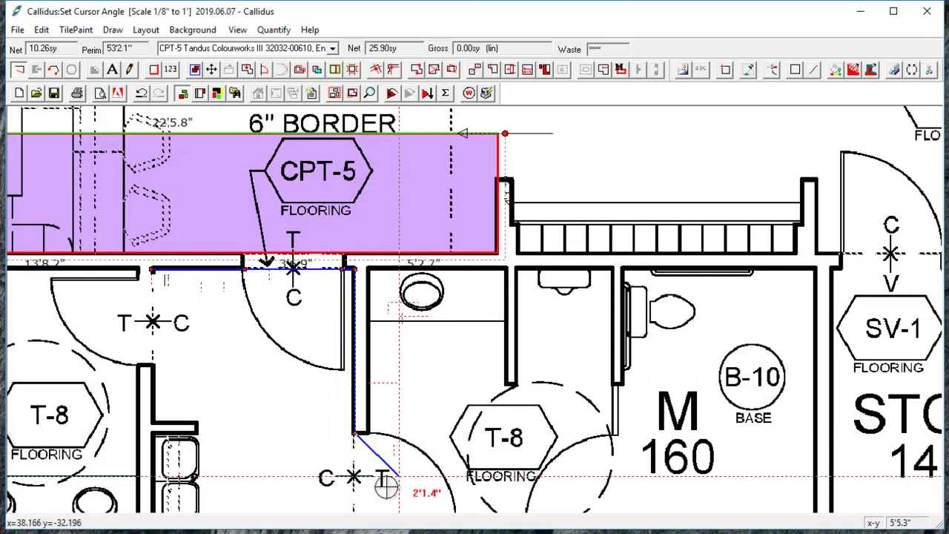
scroll(364, 489, down, 1)
drag(385, 436, 360, 324)
click(341, 408)
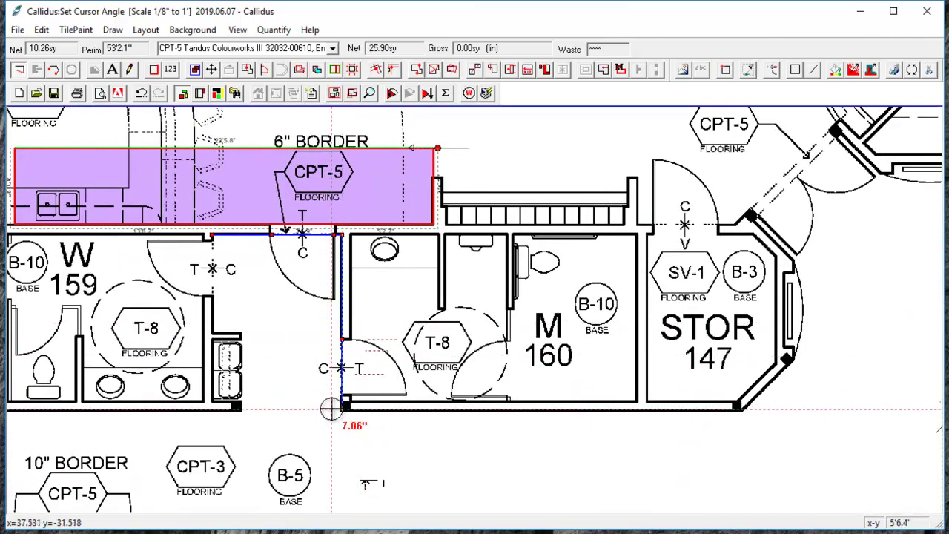
click(301, 412)
scroll(300, 255, up, 3)
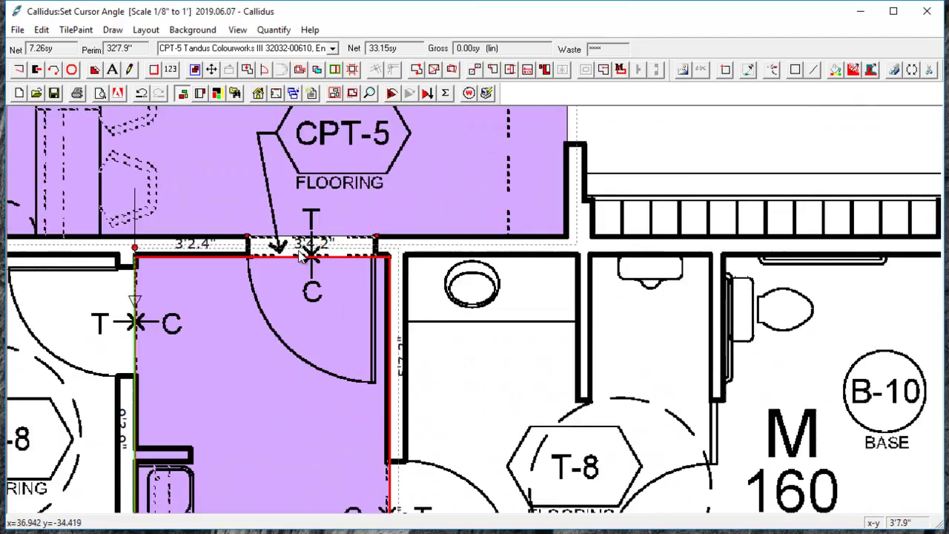
click(36, 69)
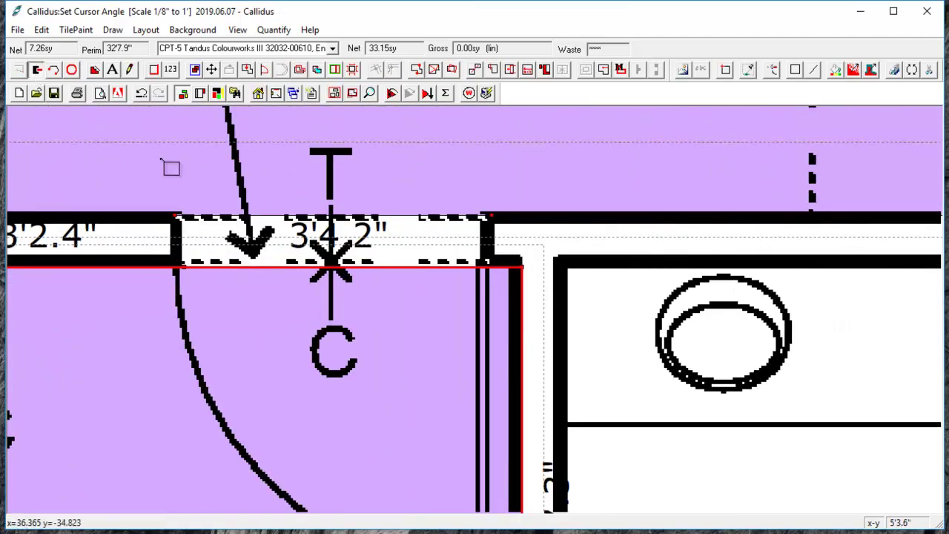
click(173, 216)
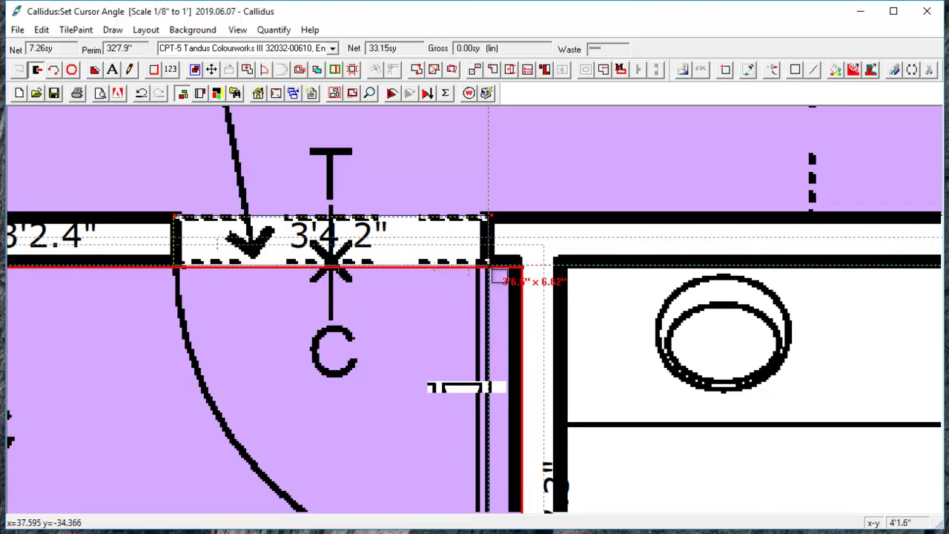
drag(488, 266, 486, 262)
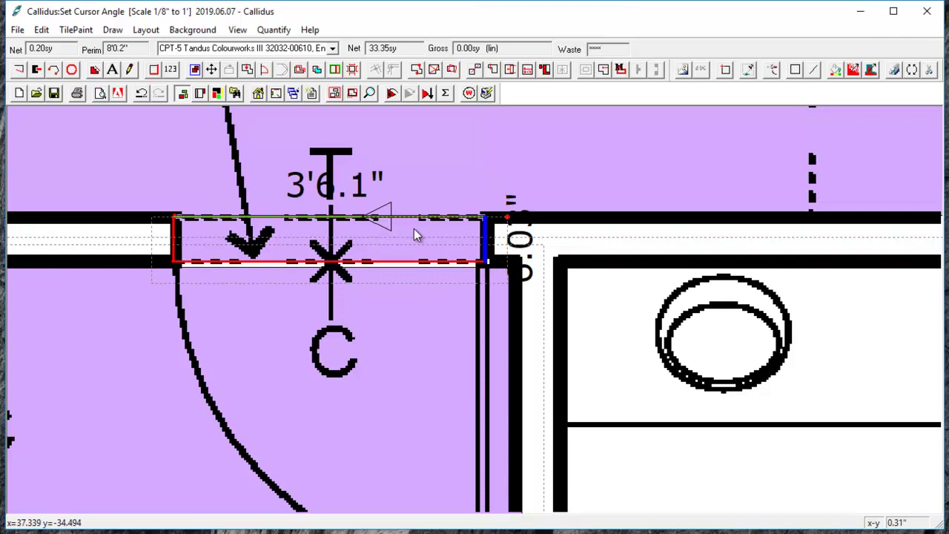
key(Delete)
Redraw the CPT-5 doorway border between W 159 and M 160, about 3'6" wide and exactly 6" deep.
key(l)
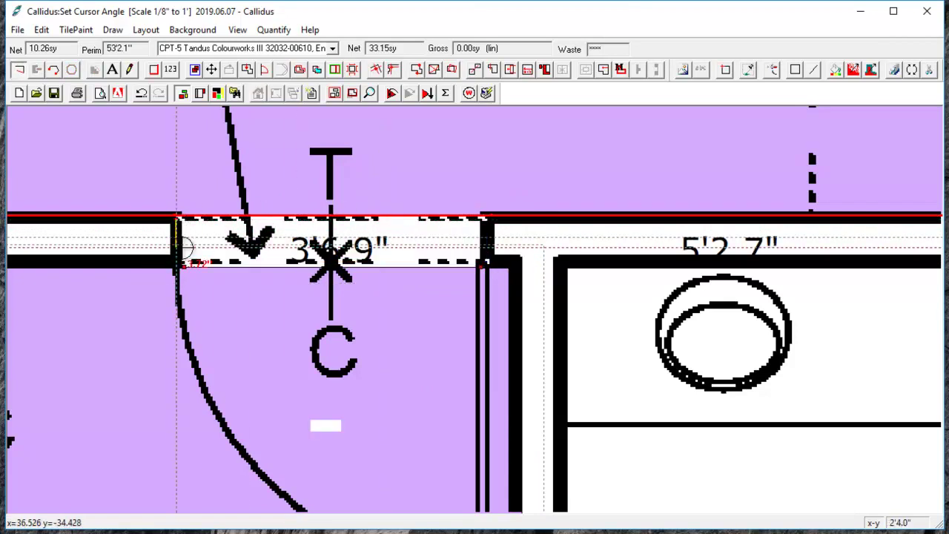
text(6')
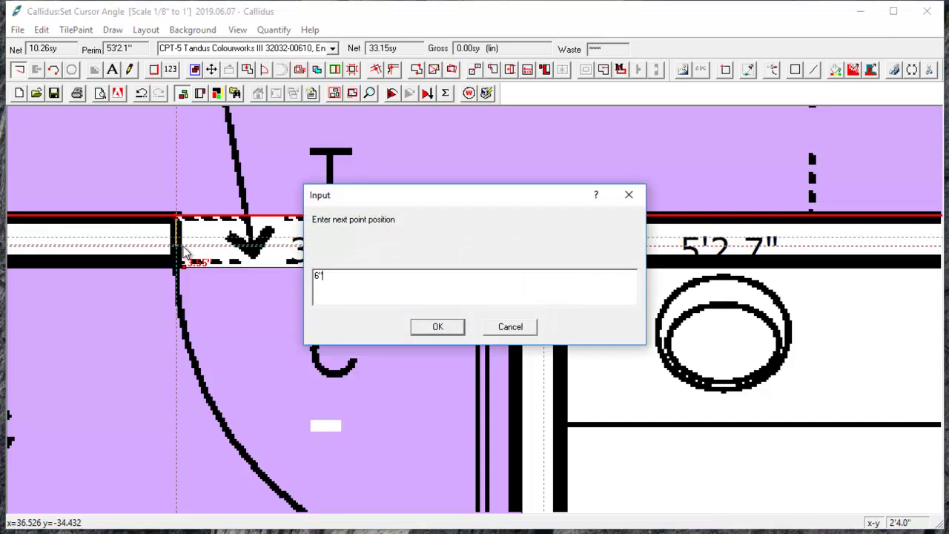
key(Return)
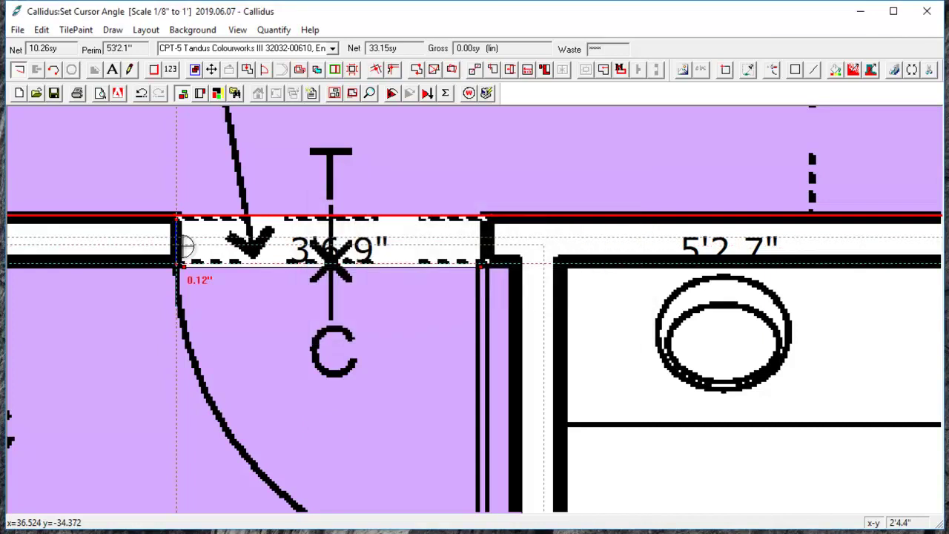
click(485, 256)
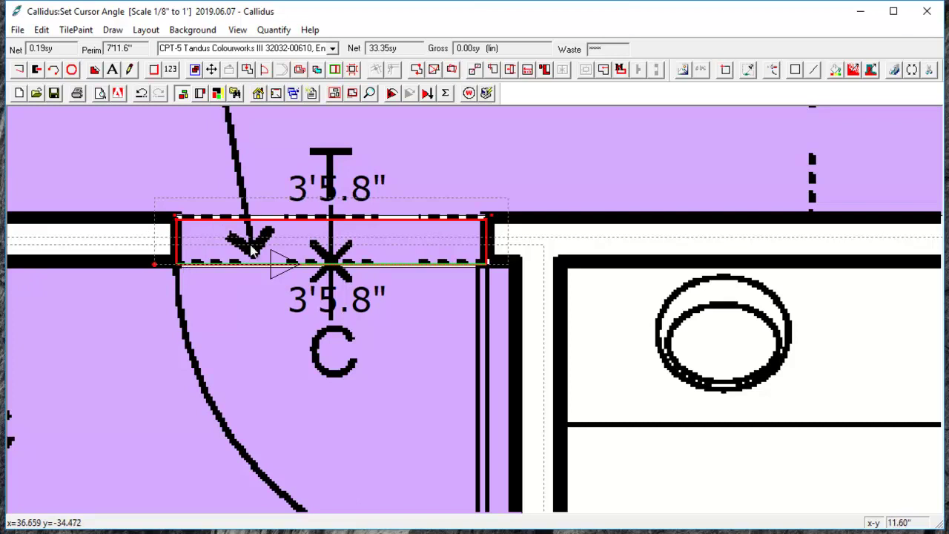
Assign CPT-3 Tandus Lido to the long rectangular area above the wall of W 159 and M 160.
scroll(253, 252, down, 3)
scroll(252, 252, down, 2)
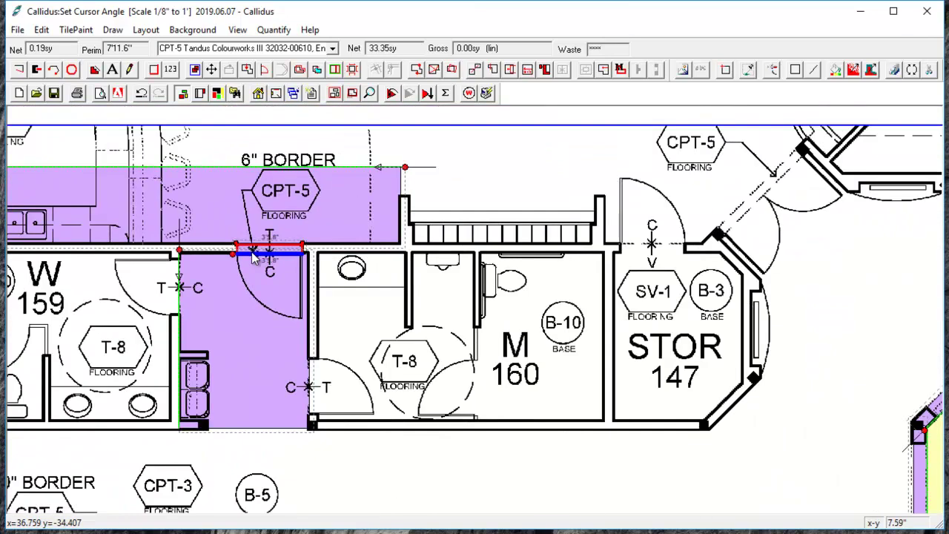
scroll(233, 216, up, 2)
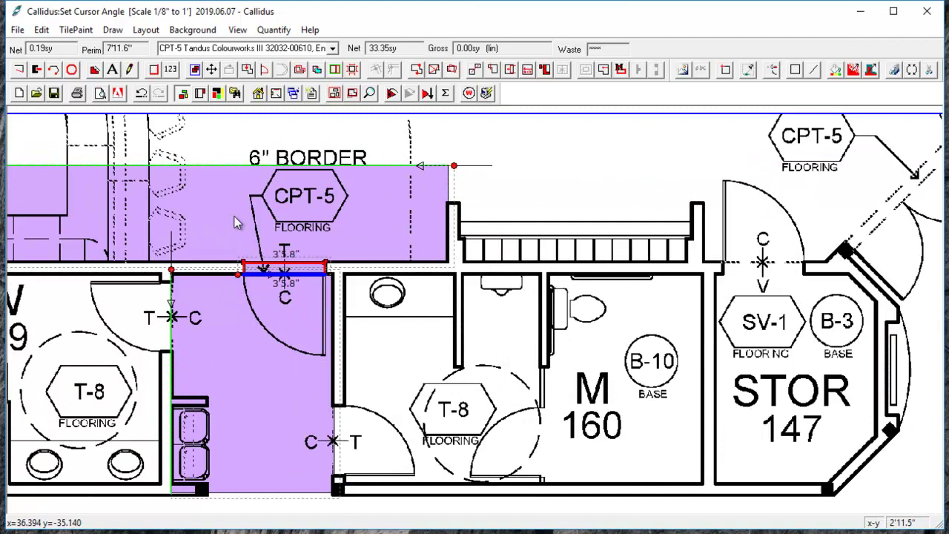
click(234, 217)
click(334, 49)
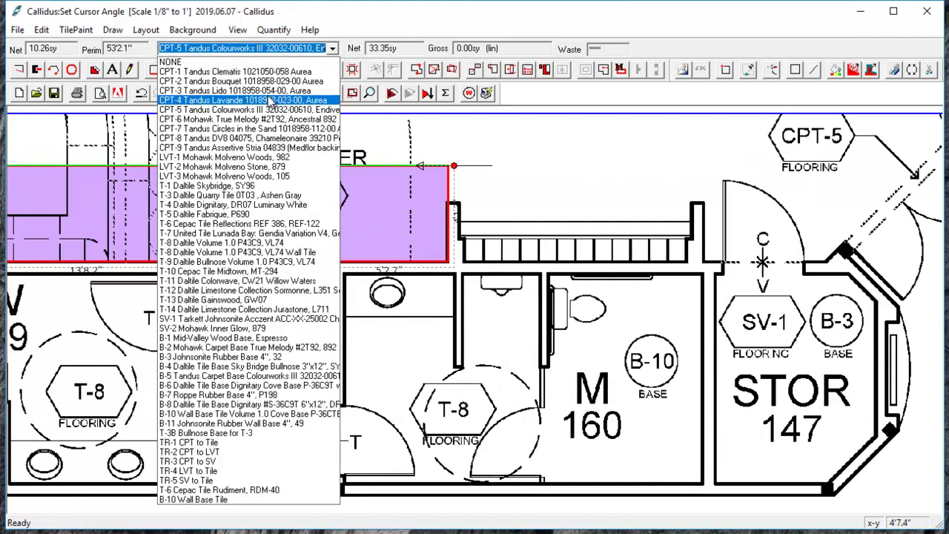
click(269, 93)
Assign CPT-3 Tandus Lido to the corridor area between W 159 and M 160.
click(331, 366)
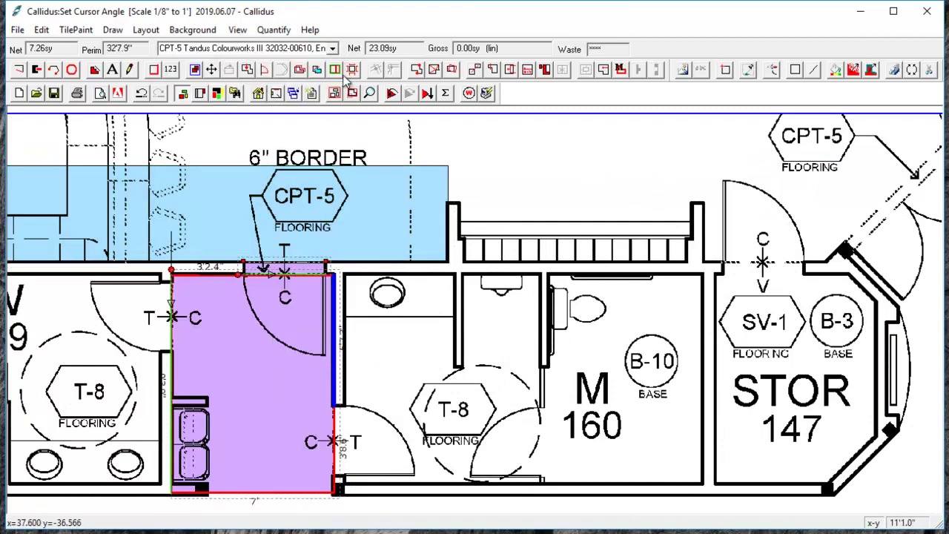
click(333, 49)
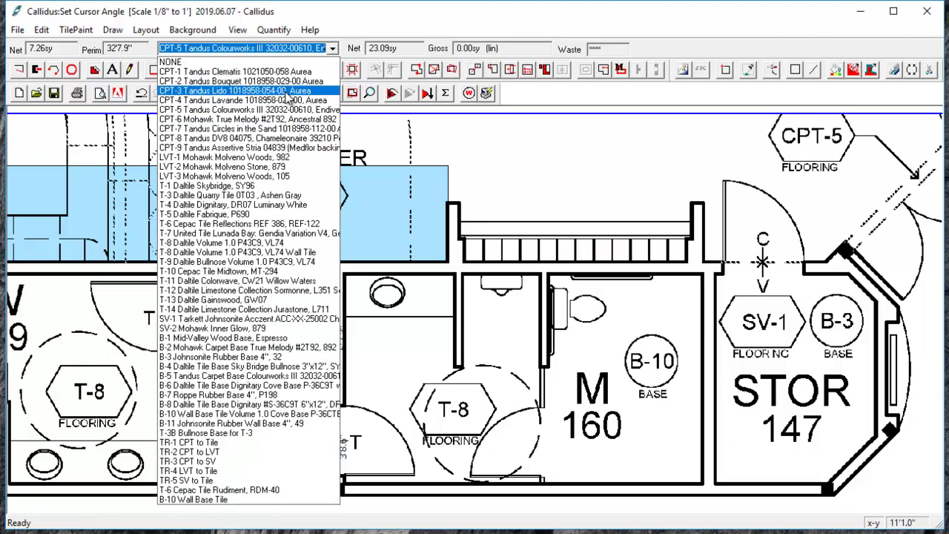
click(245, 90)
scroll(366, 346, down, 2)
scroll(643, 130, up, 1)
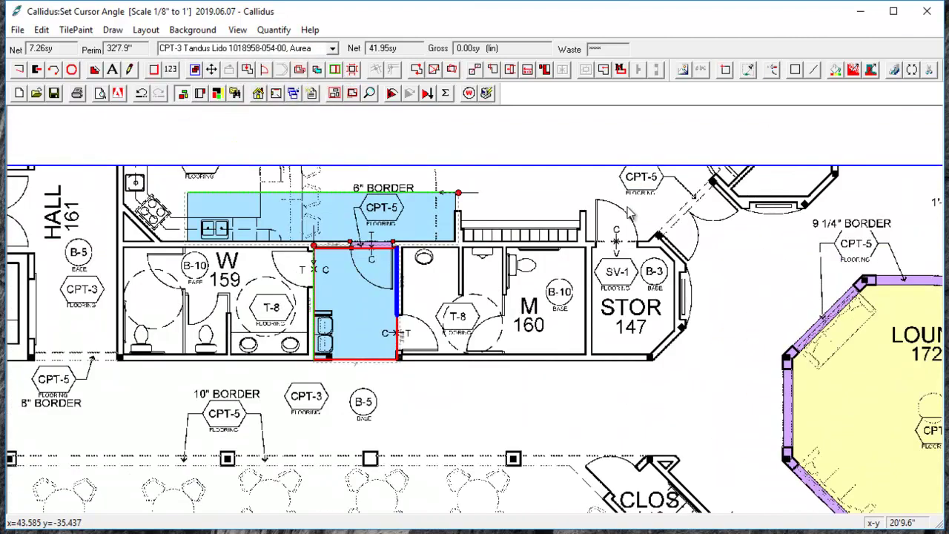